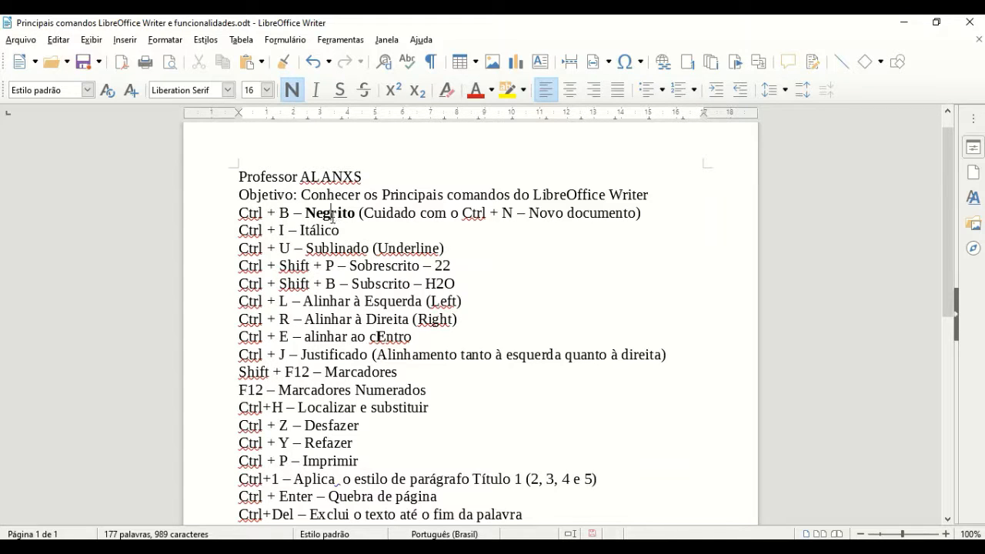
{"action": "left_click", "coordinate": [292, 91]}
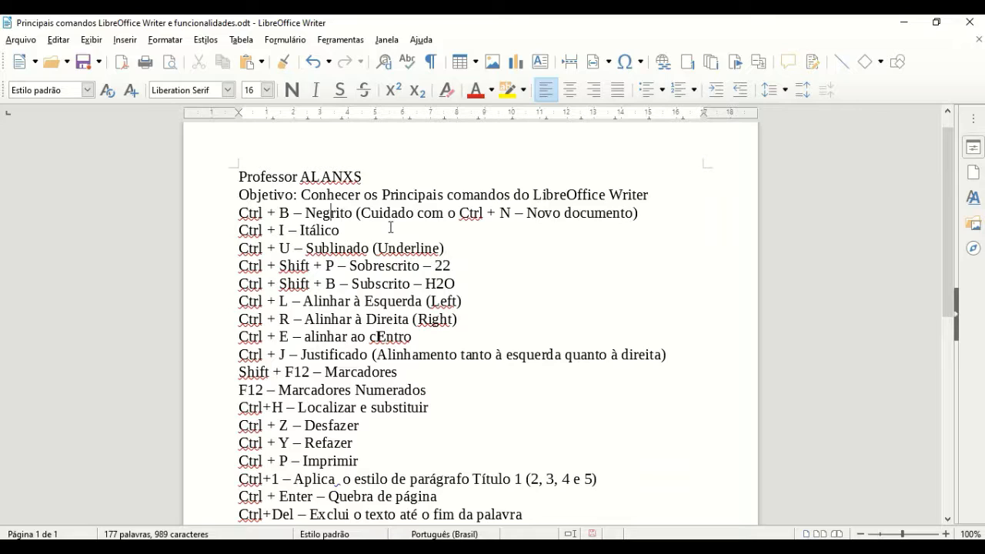
{"action": "key", "text": "ctrl+b"}
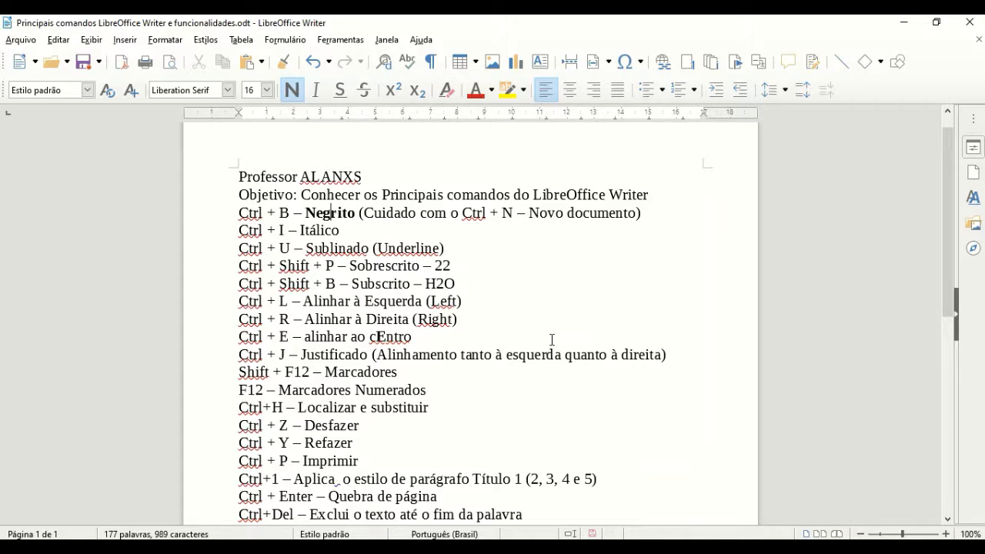
{"action": "key", "text": "ctrl+n"}
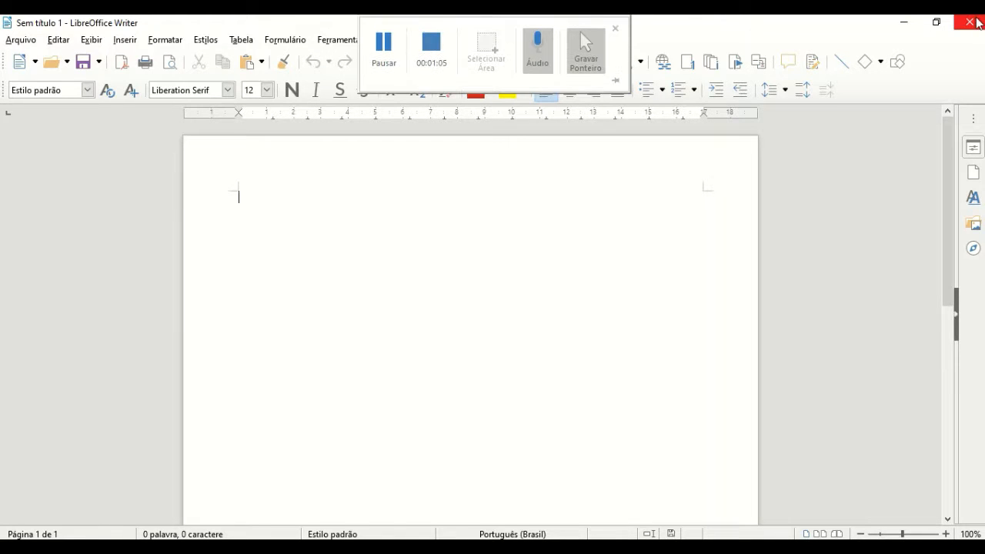
{"action": "left_click", "coordinate": [973, 22]}
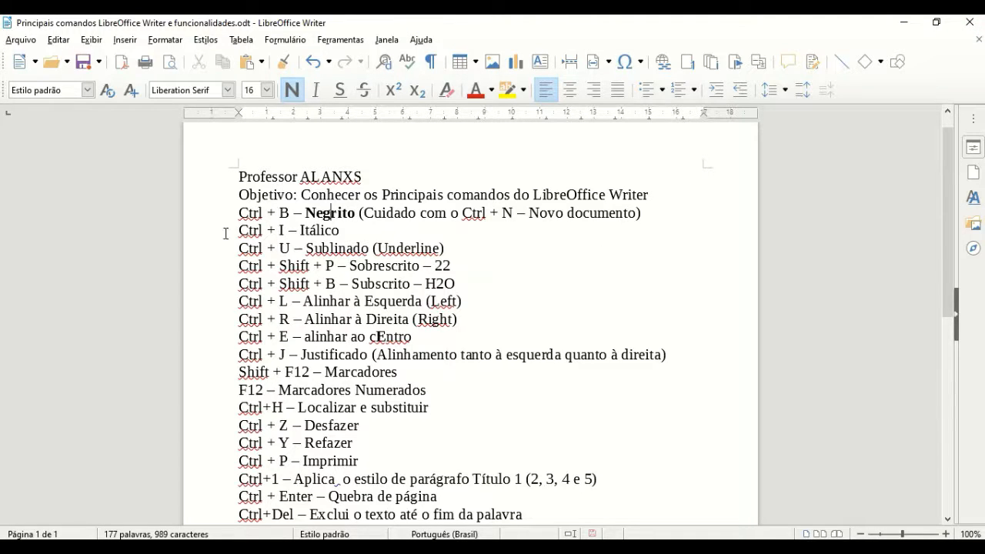
Step: Try italic on the letters 'lico' and undo it, then italicize the whole word Itálico
{"action": "left_click", "coordinate": [324, 232]}
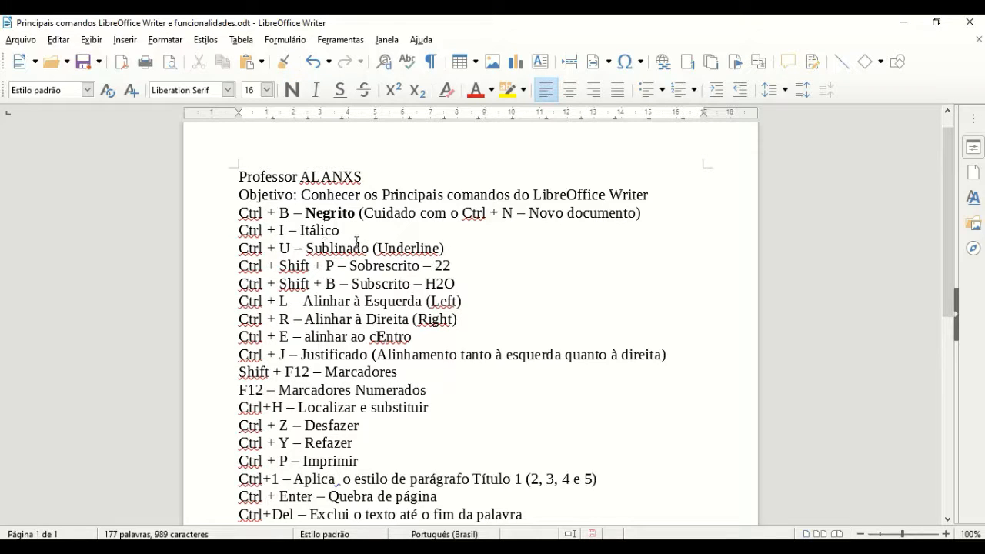
{"action": "mouse_move", "coordinate": [343, 228]}
{"action": "left_mouse_down"}
{"action": "mouse_move", "coordinate": [300, 229]}
{"action": "mouse_move", "coordinate": [340, 231]}
{"action": "left_mouse_up"}
{"action": "left_click", "coordinate": [300, 229]}
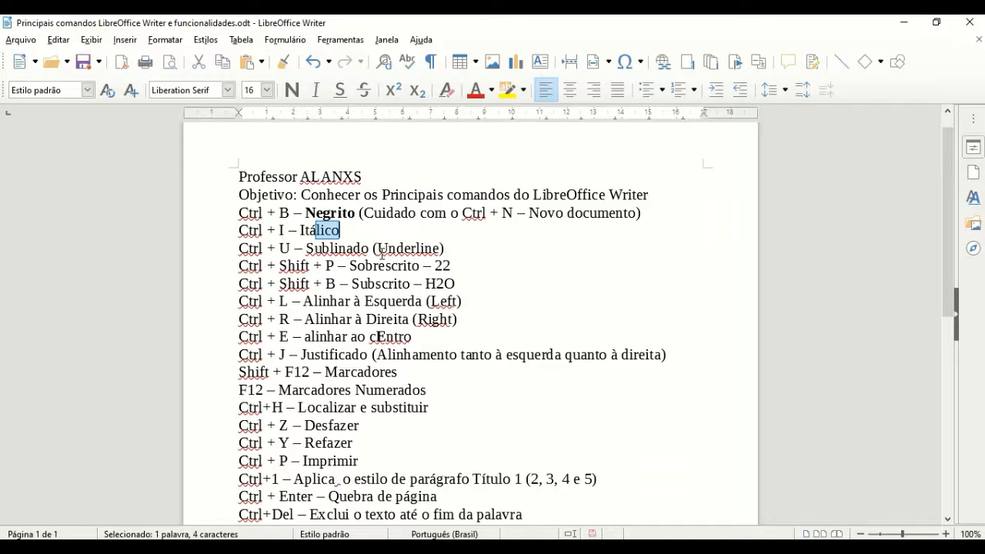
{"action": "key", "text": "ctrl+i"}
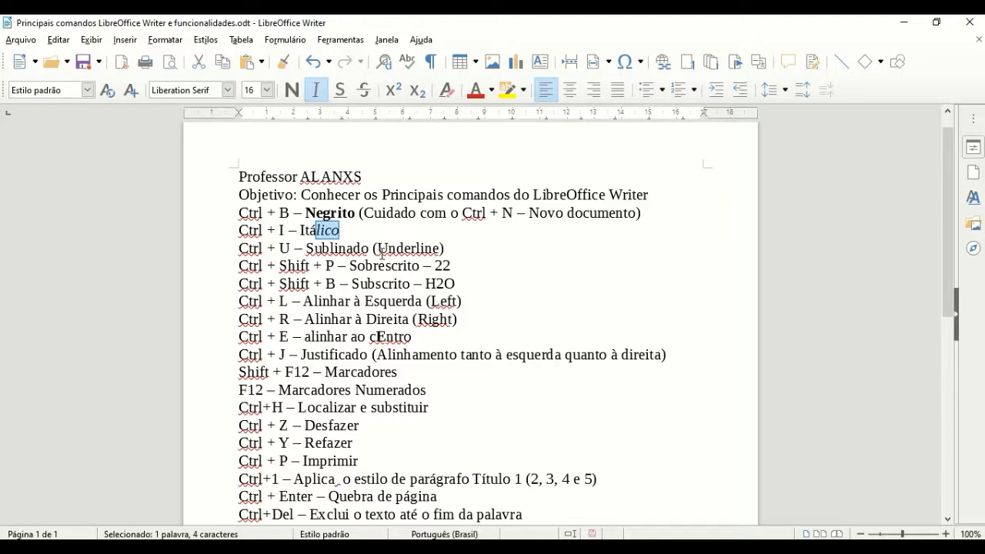
{"action": "key", "text": "ctrl+i"}
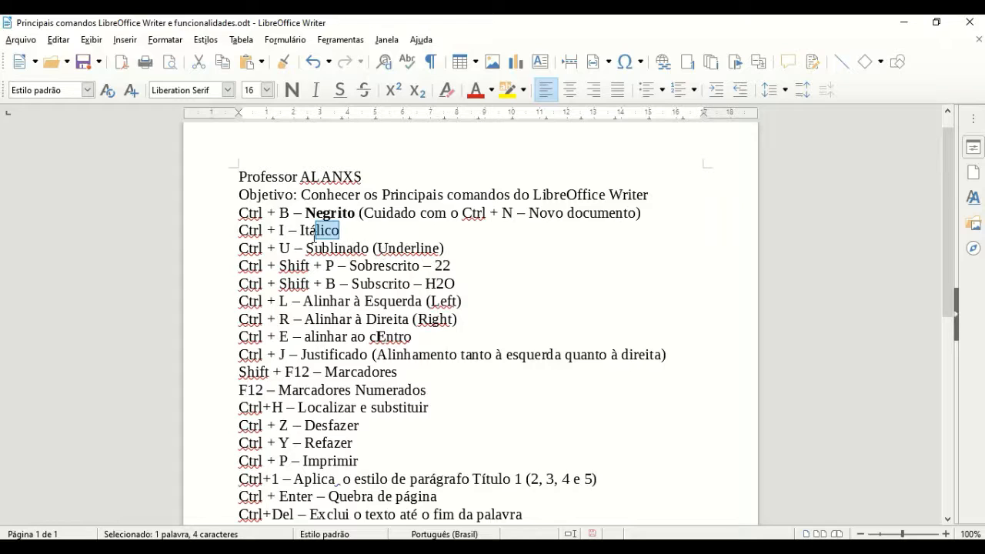
{"action": "left_click", "coordinate": [356, 260]}
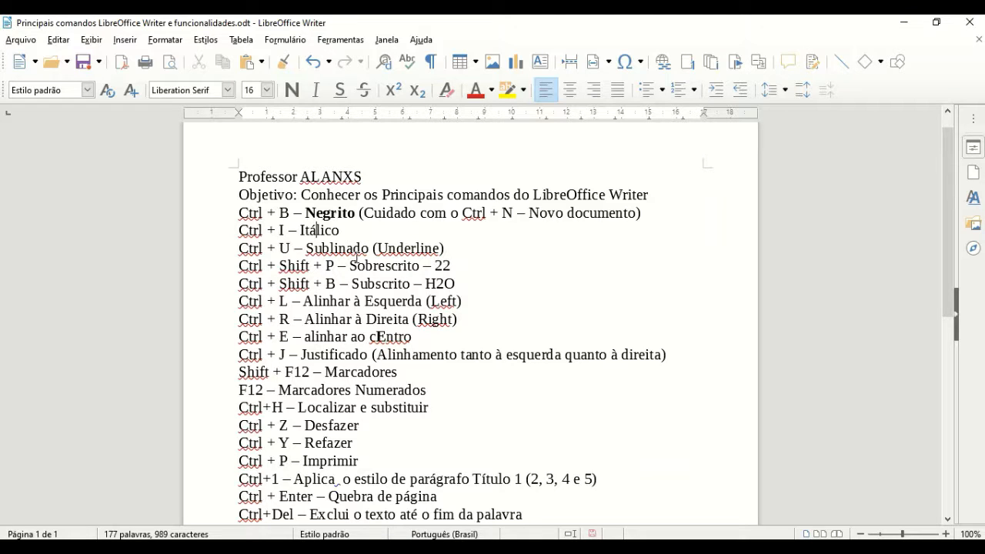
{"action": "key", "text": "ctrl+i"}
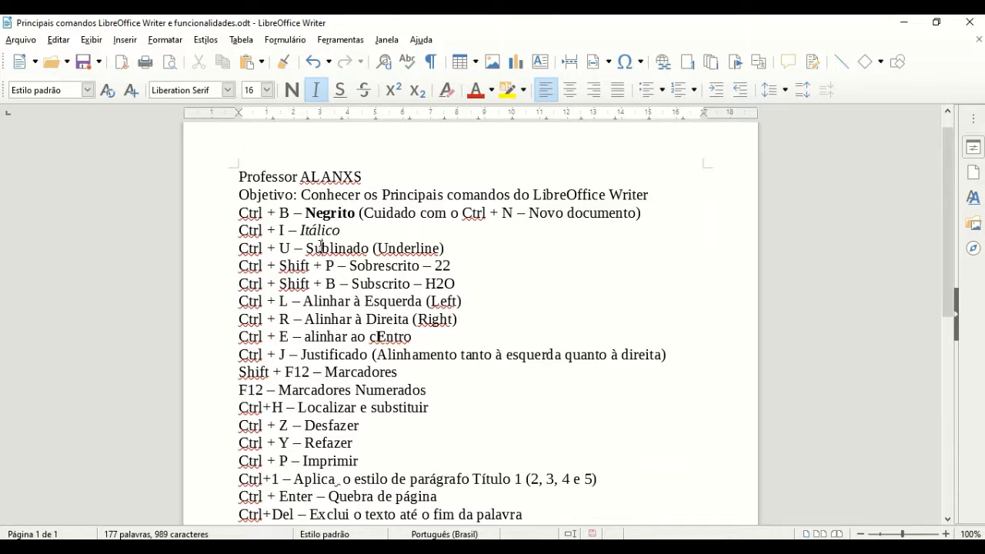
Step: Underline the word Sublinado with Ctrl+U, then briefly select the neighbouring word Underline
{"action": "left_click_drag", "start_coordinate": [306, 247], "coordinate": [370, 248]}
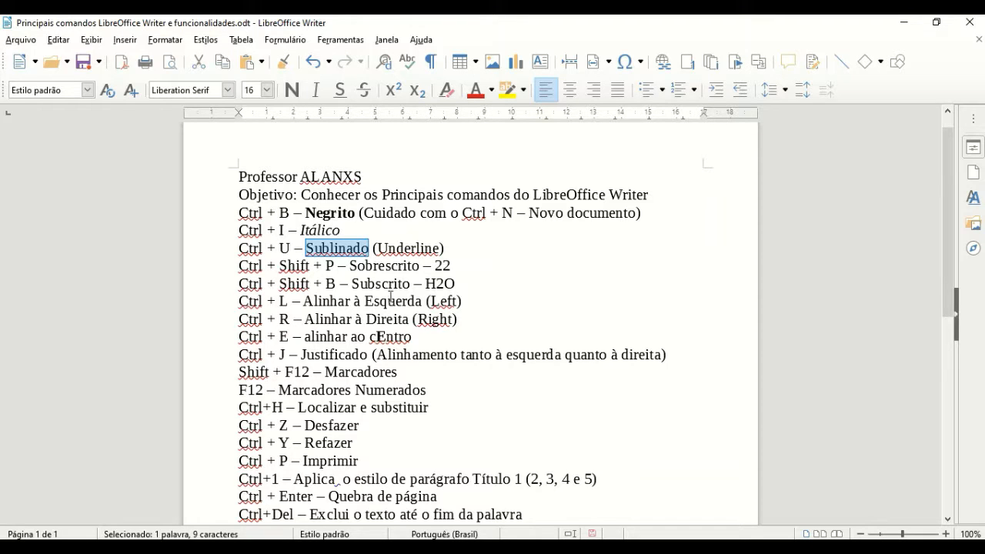
{"action": "key", "text": "ctrl+u"}
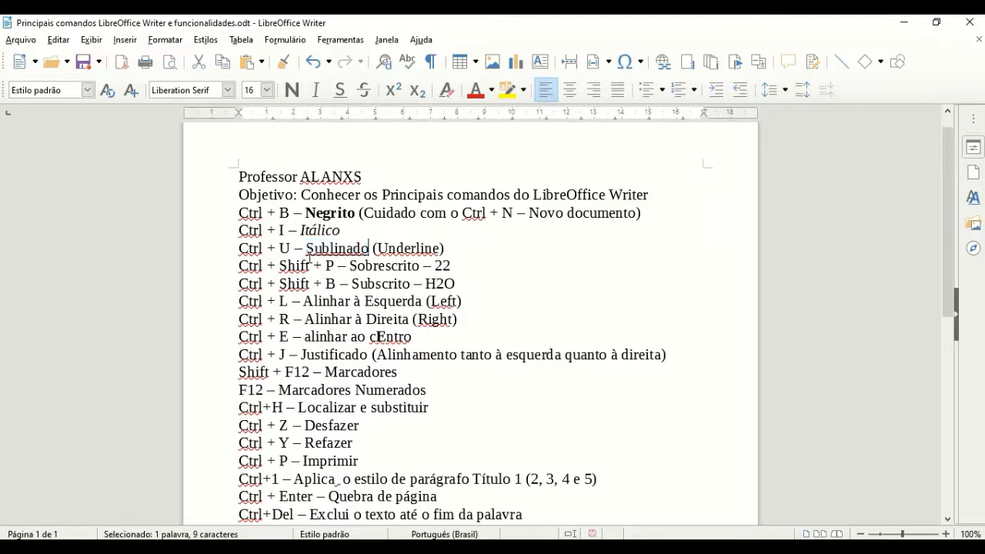
{"action": "left_click", "coordinate": [326, 264]}
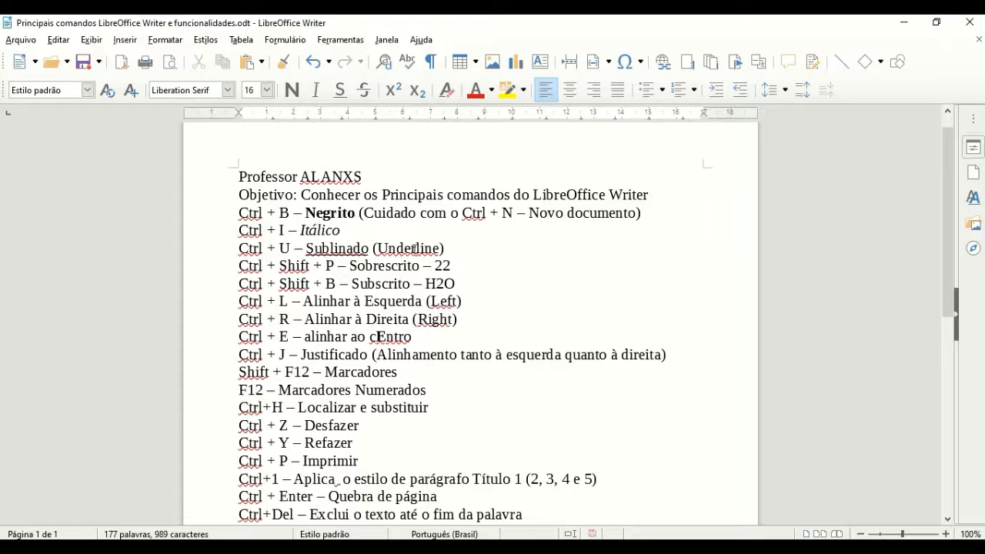
{"action": "left_click_drag", "start_coordinate": [378, 248], "coordinate": [433, 248]}
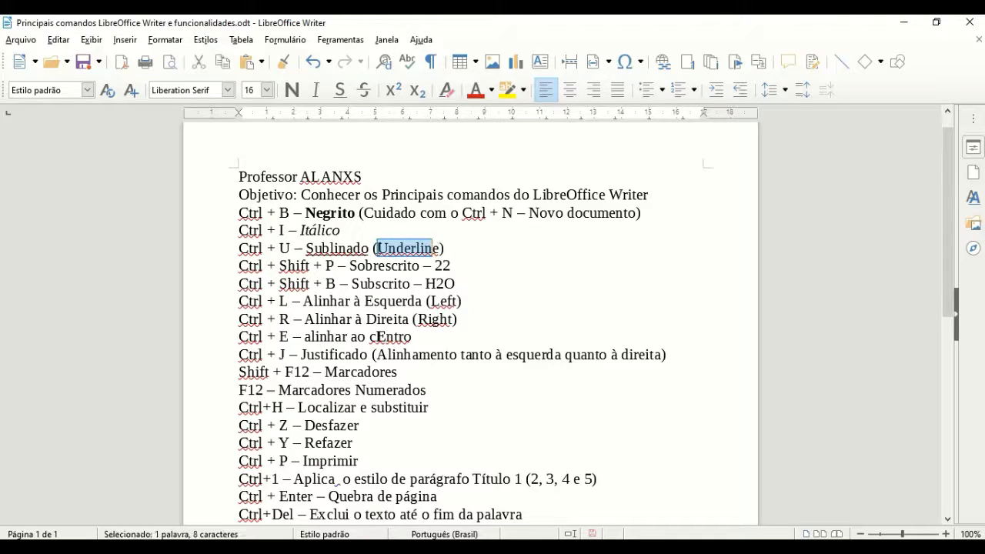
{"action": "left_click", "coordinate": [377, 248]}
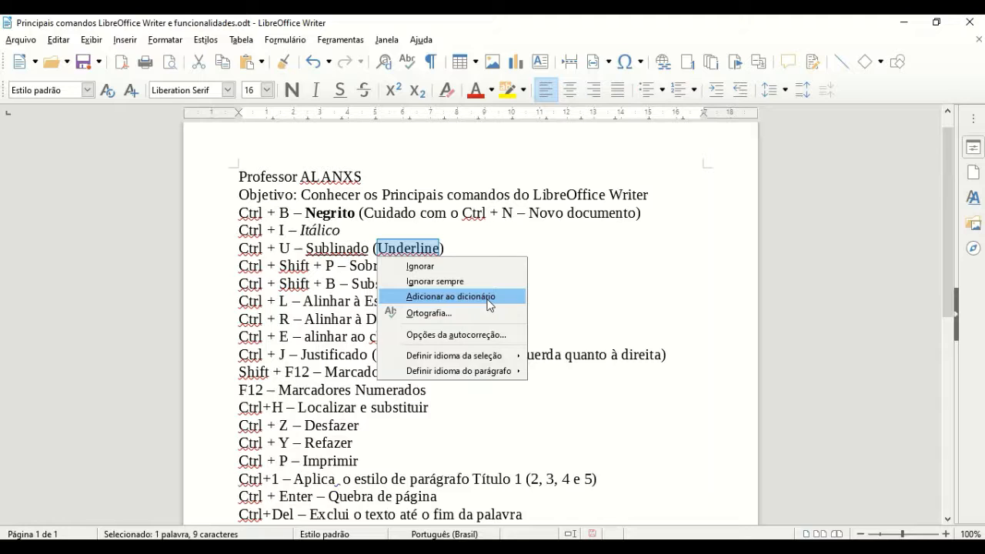
{"action": "left_click", "coordinate": [452, 340]}
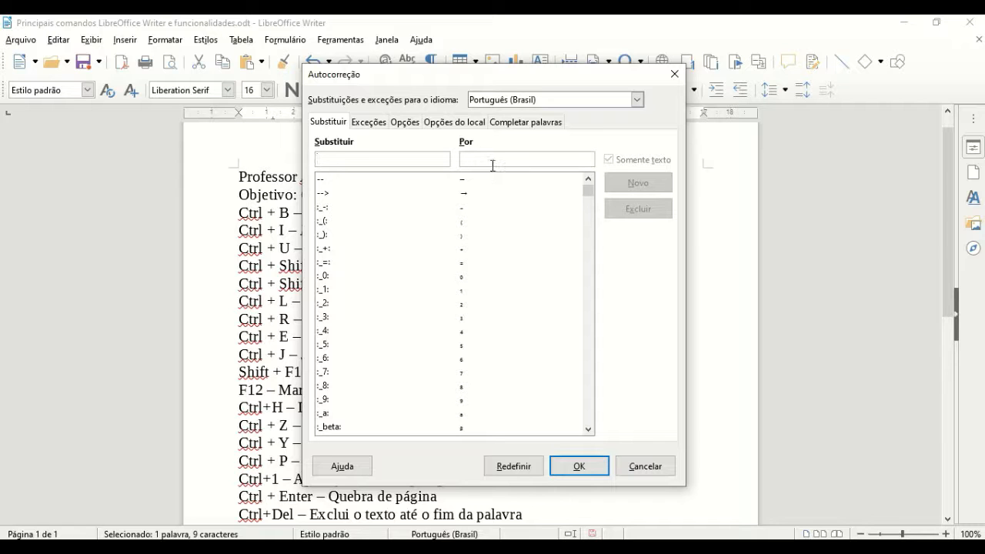
{"action": "left_click", "coordinate": [369, 125]}
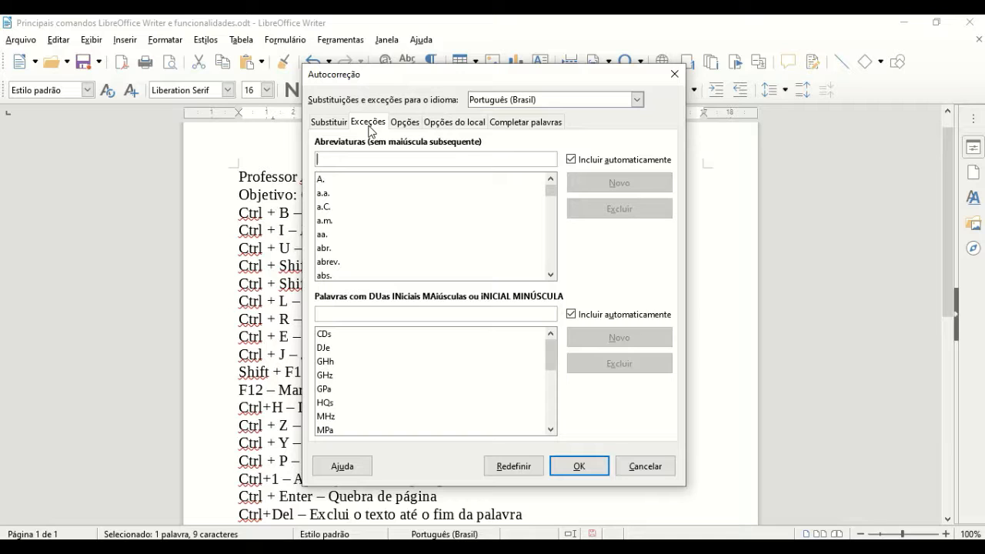
{"action": "left_click", "coordinate": [544, 125]}
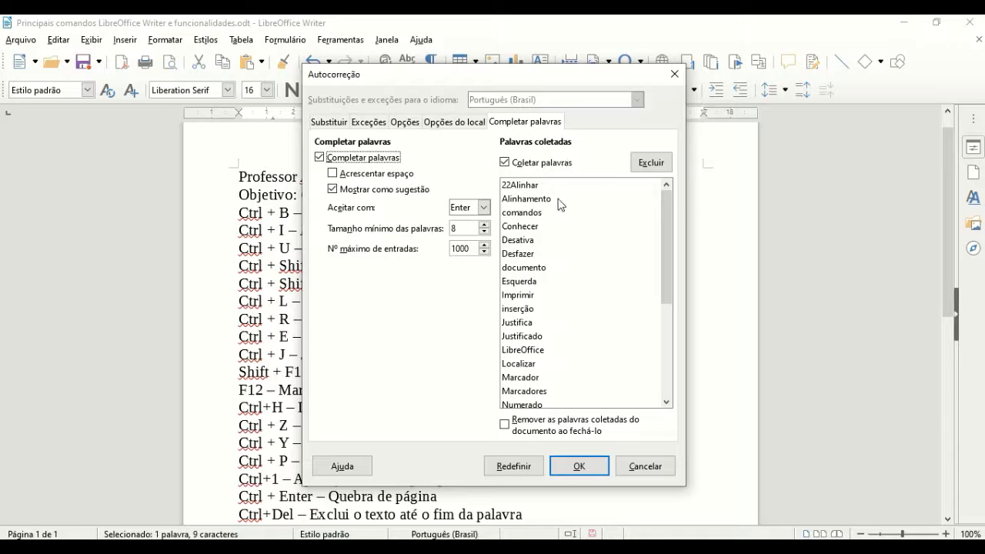
{"action": "left_click_drag", "start_coordinate": [663, 229], "coordinate": [666, 200]}
{"action": "left_click", "coordinate": [578, 466]}
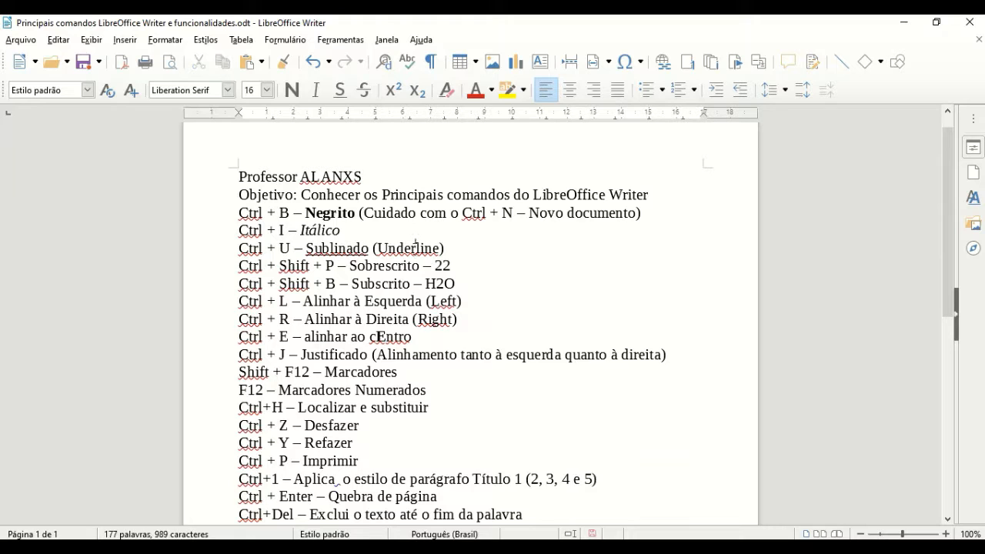
Step: Ignore the spelling flag on Underline and replace Sublinado with the suggestion Sublinhado
{"action": "right_click", "coordinate": [416, 245]}
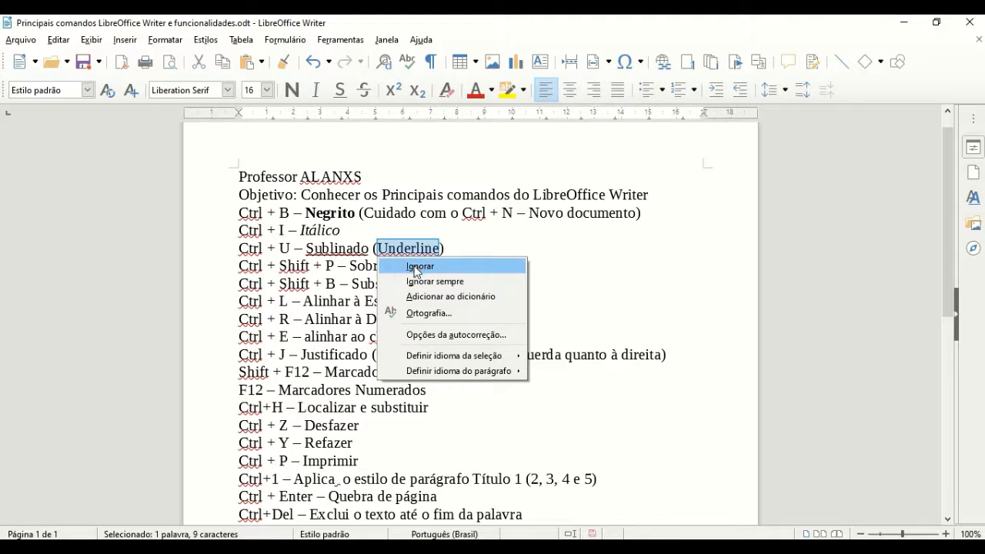
{"action": "left_click", "coordinate": [420, 281]}
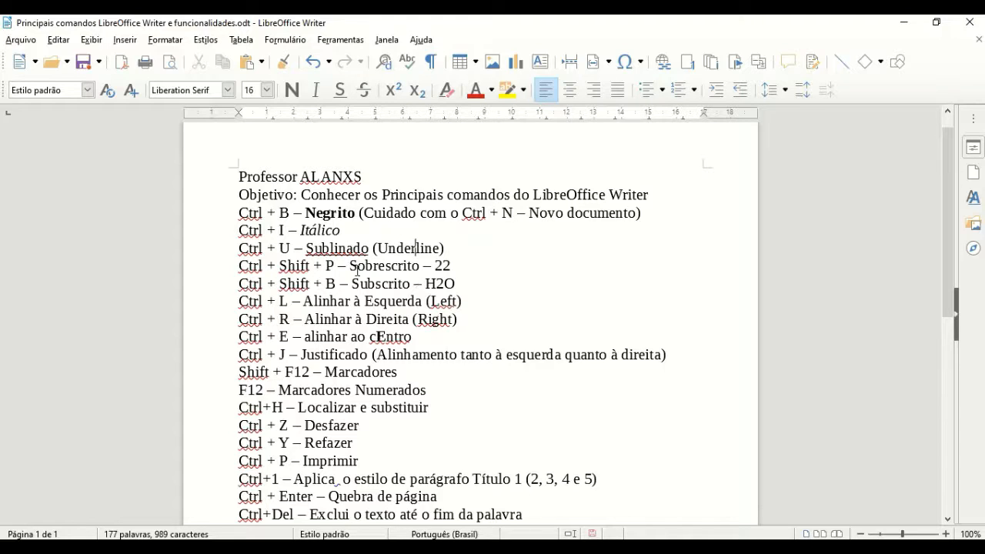
{"action": "right_click", "coordinate": [341, 251]}
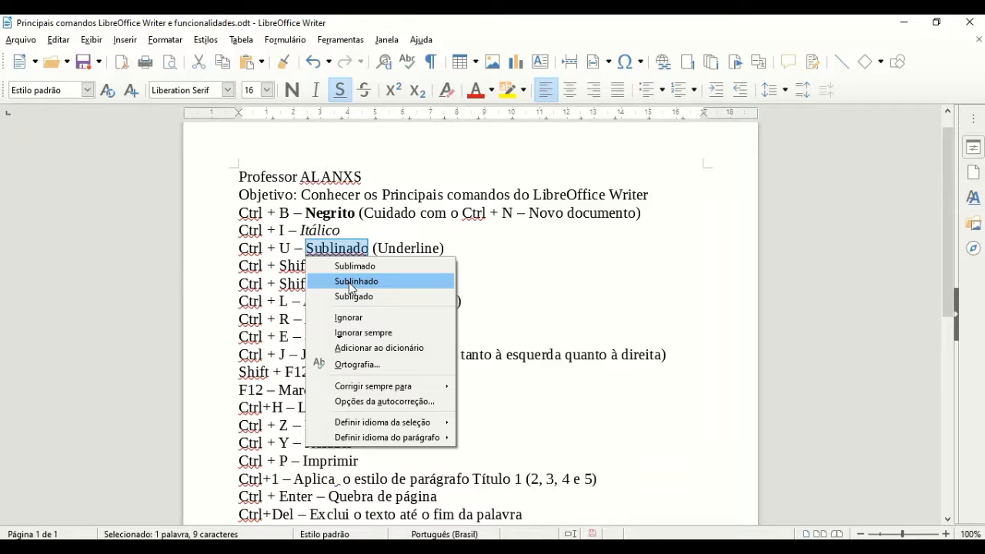
{"action": "left_click", "coordinate": [355, 280]}
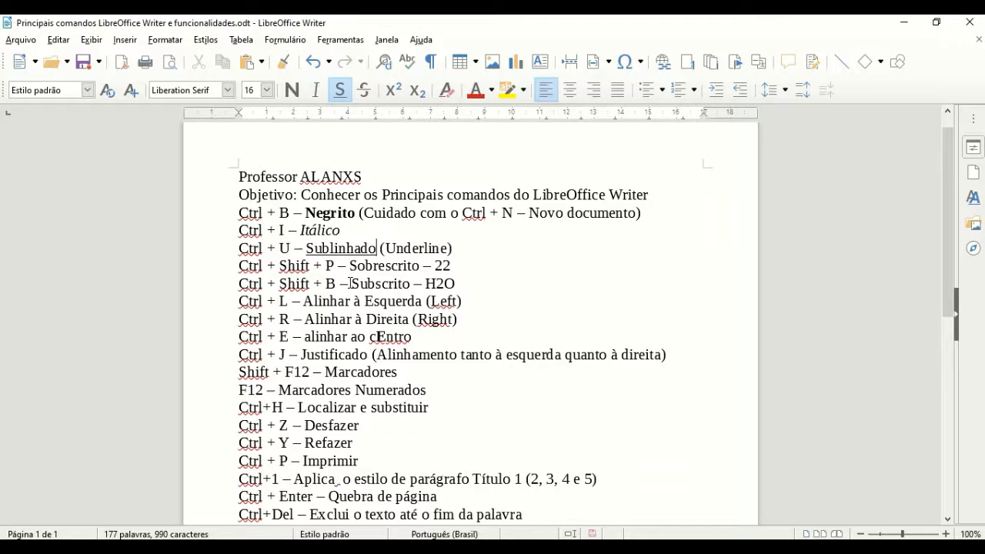
{"action": "left_click", "coordinate": [389, 247]}
{"action": "left_click_drag", "start_coordinate": [397, 246], "coordinate": [435, 249]}
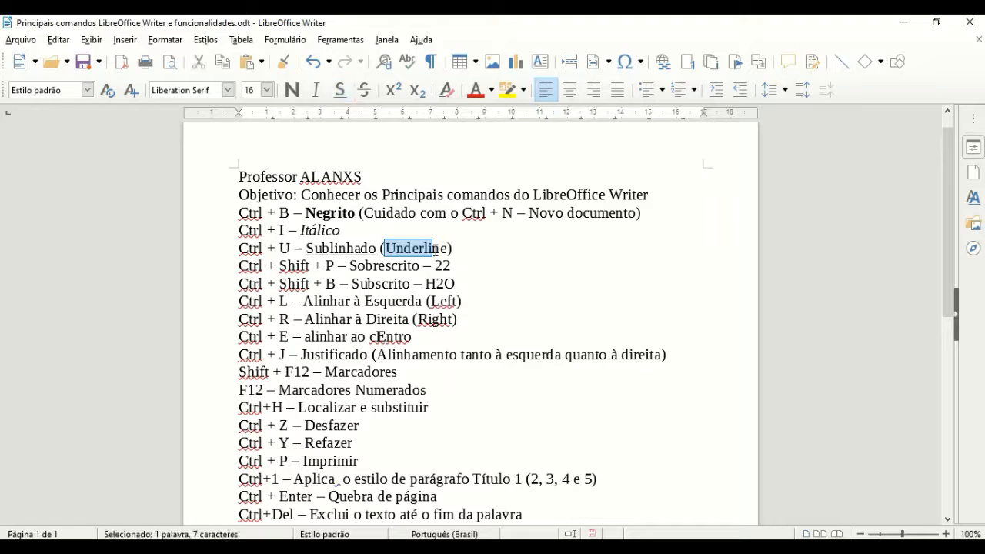
Step: Choose Ignorar sempre for the flagged word Ctrl so no Ctrl is marked misspelled
{"action": "right_click", "coordinate": [434, 250]}
{"action": "left_click", "coordinate": [401, 255]}
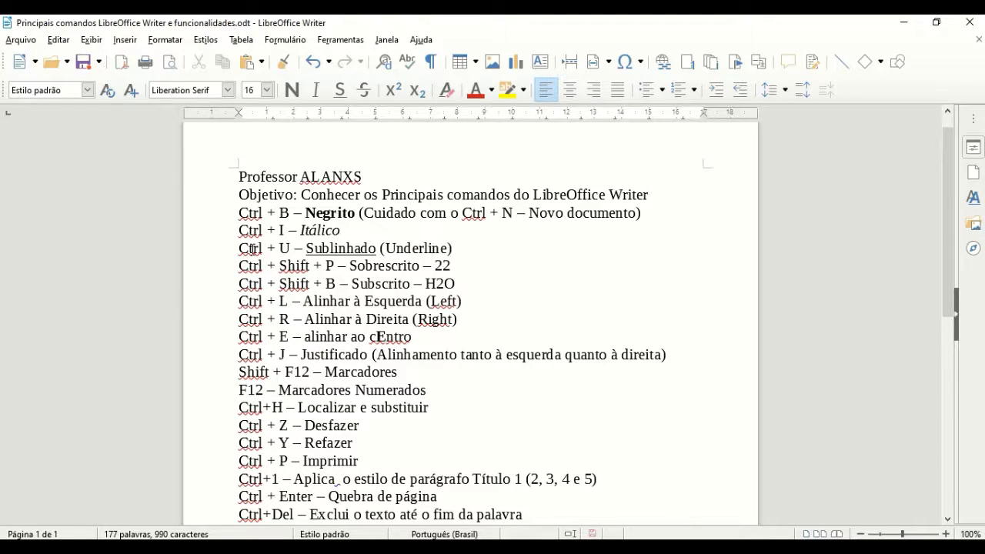
{"action": "right_click", "coordinate": [252, 248]}
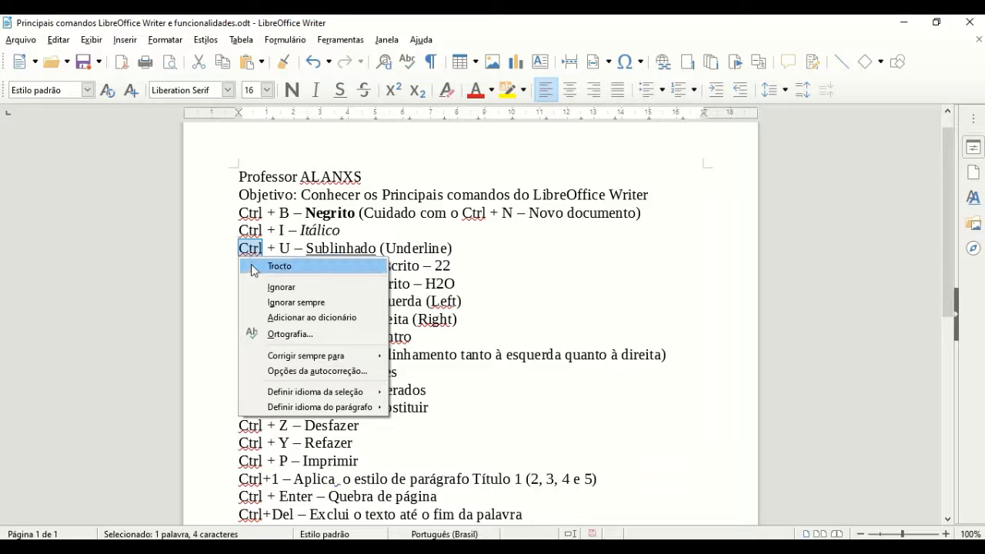
{"action": "left_click", "coordinate": [295, 303]}
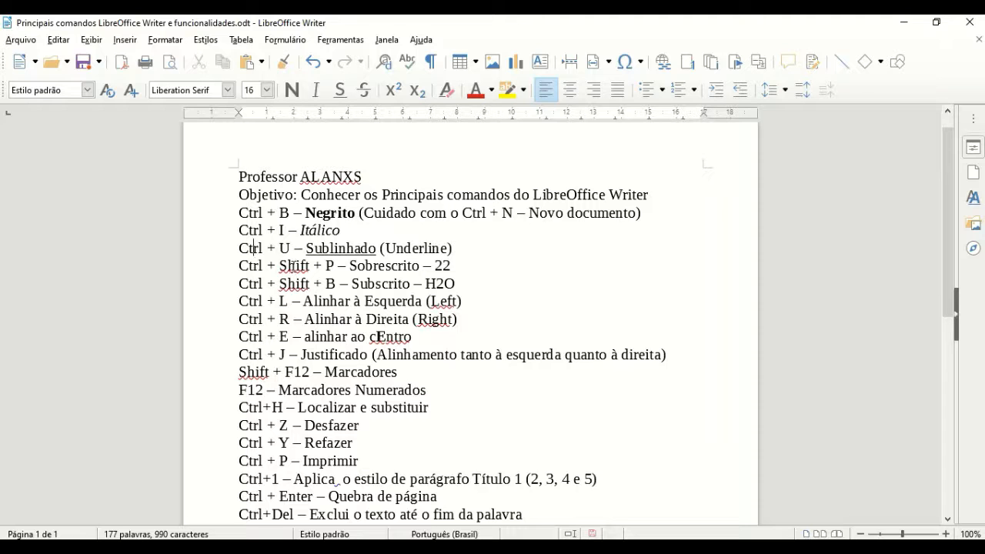
Step: Ignore all for Shift, Left and Right, and ignore cEntro once
{"action": "right_click", "coordinate": [293, 265]}
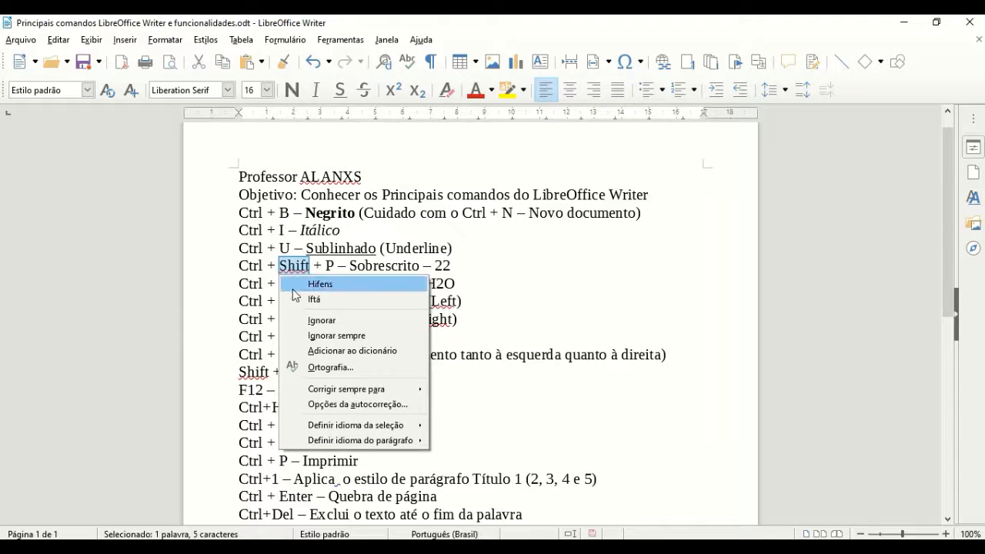
{"action": "left_click", "coordinate": [316, 336]}
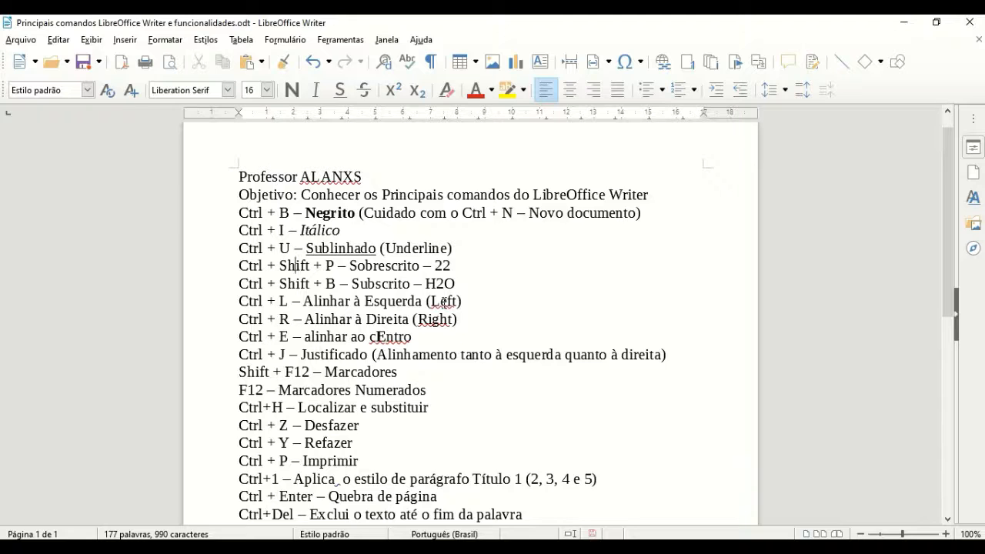
{"action": "right_click", "coordinate": [444, 303]}
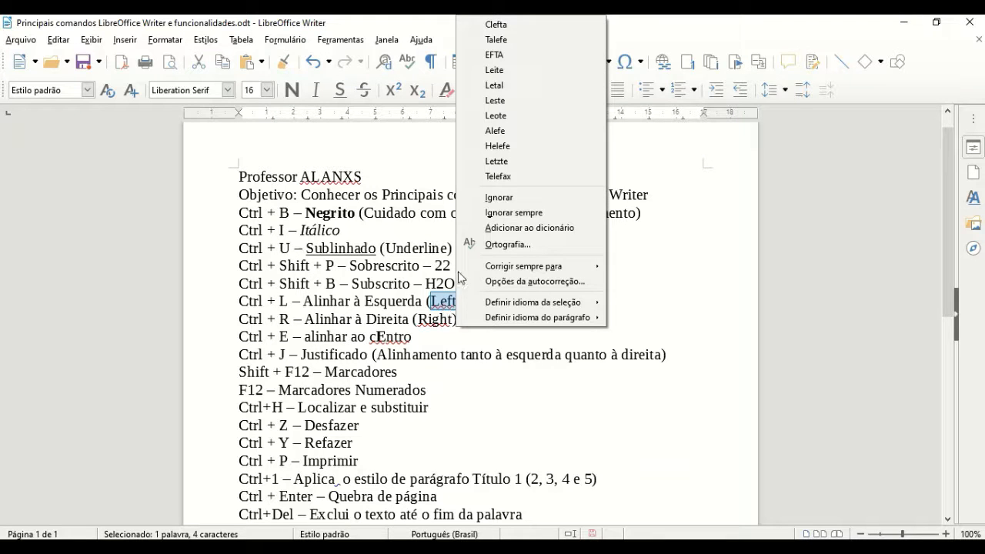
{"action": "left_click", "coordinate": [509, 212]}
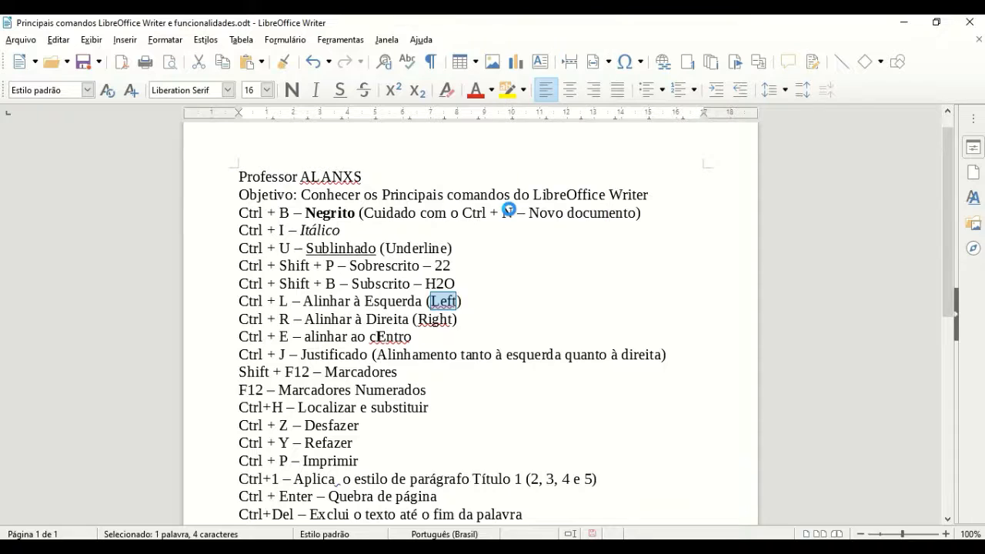
{"action": "right_click", "coordinate": [435, 320]}
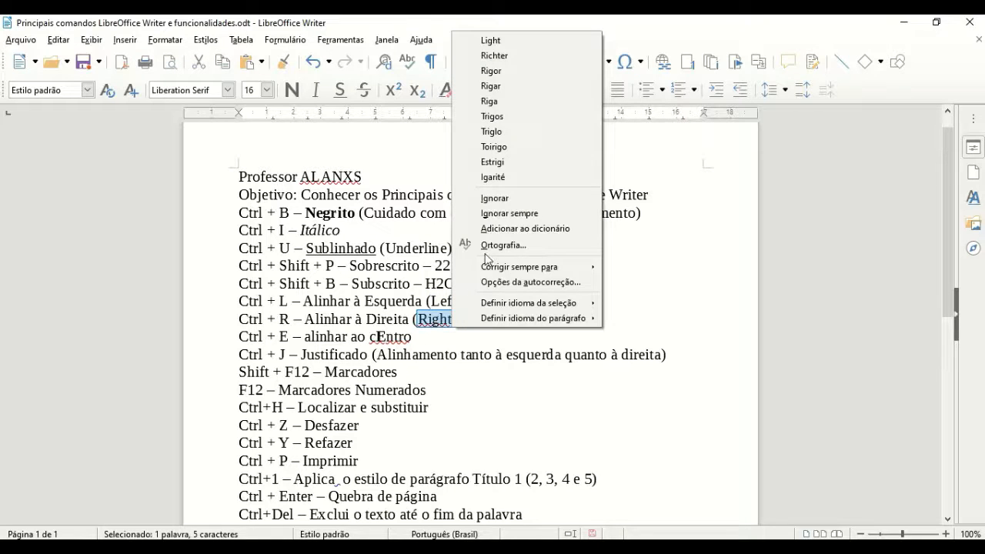
{"action": "left_click", "coordinate": [509, 213]}
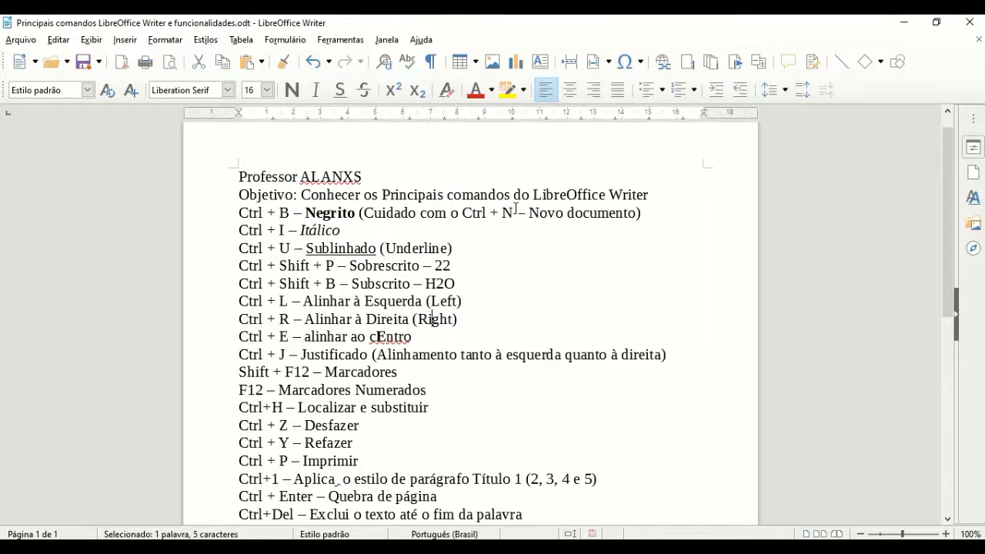
{"action": "right_click", "coordinate": [391, 336]}
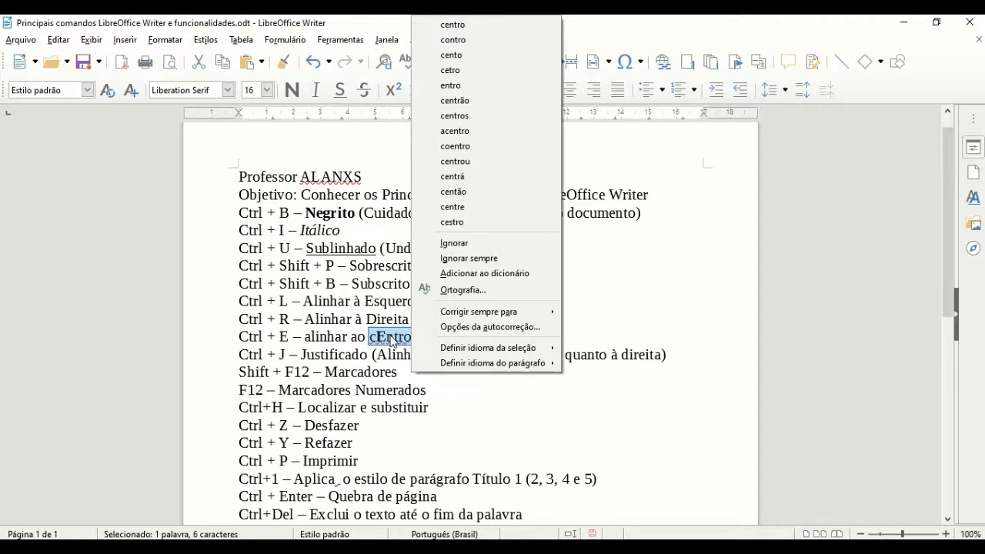
{"action": "left_click", "coordinate": [476, 247]}
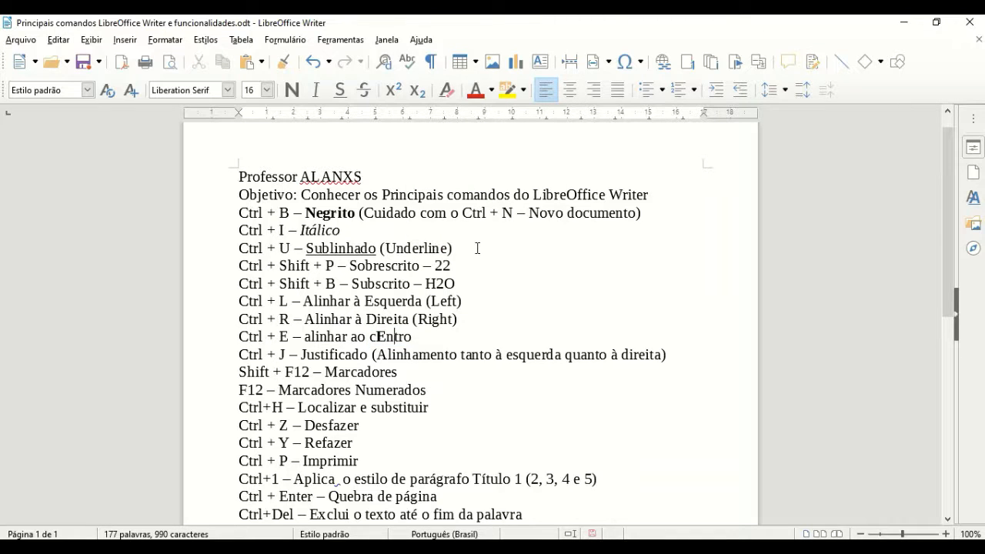
{"action": "left_click", "coordinate": [239, 268]}
Step: Superscript the final 2 of 22 with Ctrl+Shift+P so it reads 2²
{"action": "left_click_drag", "start_coordinate": [348, 267], "coordinate": [398, 268]}
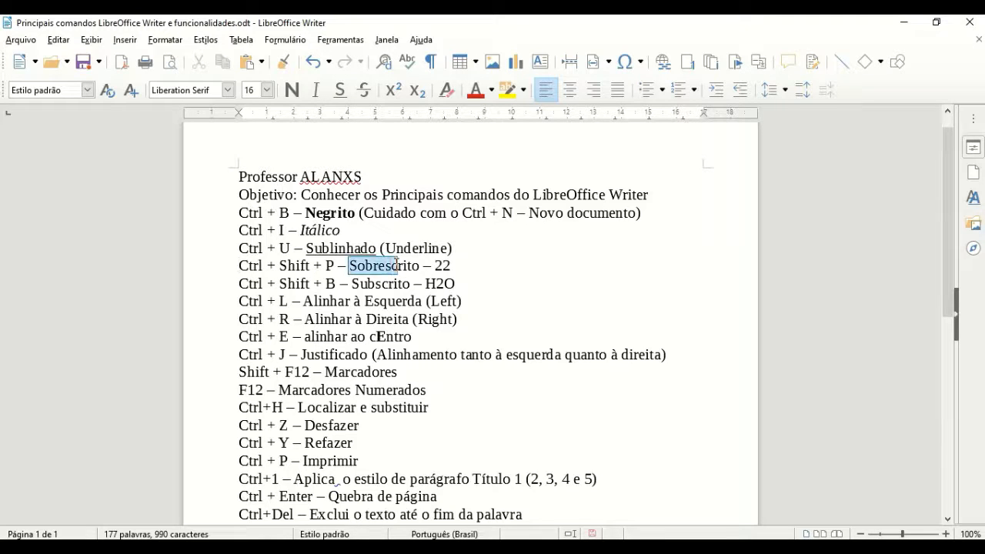
{"action": "left_click", "coordinate": [454, 272]}
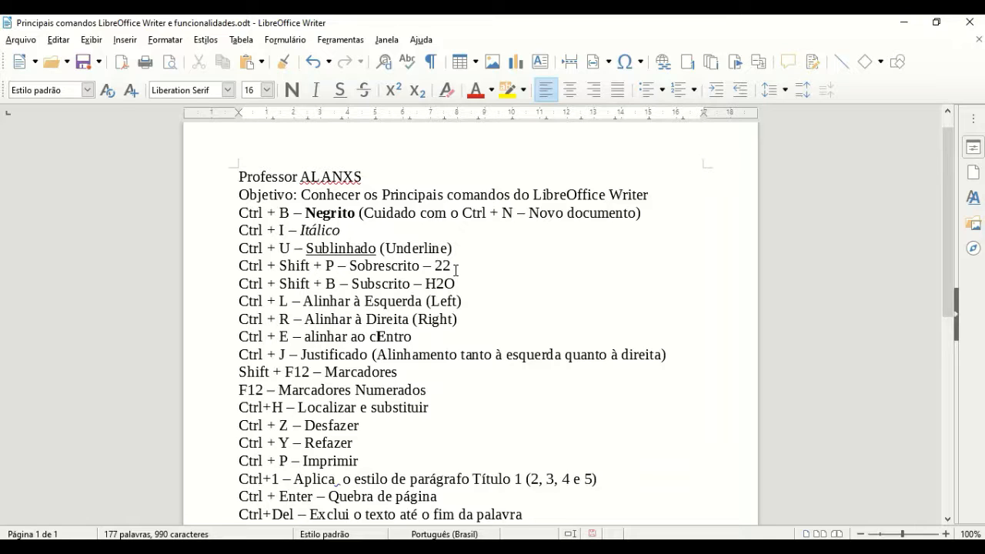
{"action": "key", "text": "shift+Left"}
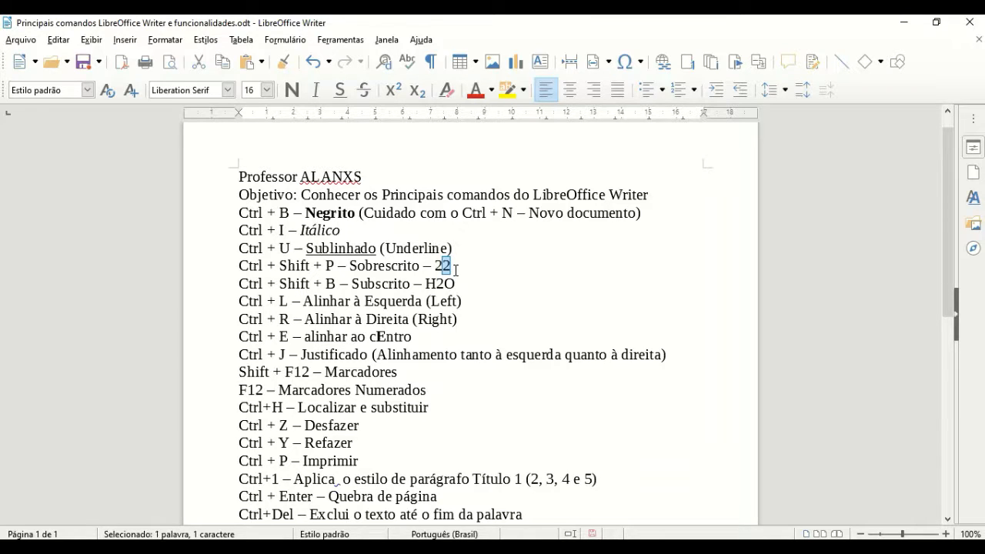
{"action": "key", "text": "ctrl+shift+p"}
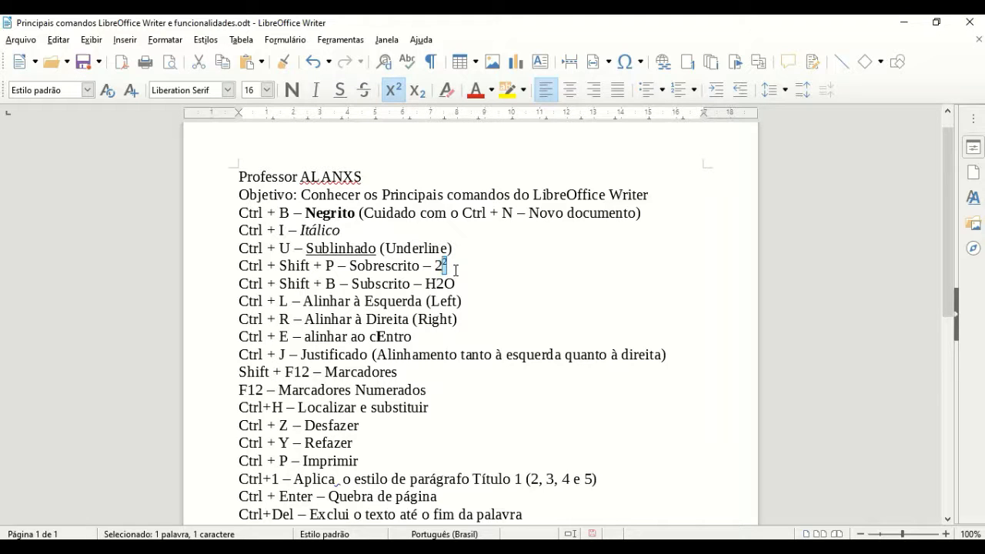
{"action": "left_click", "coordinate": [456, 270]}
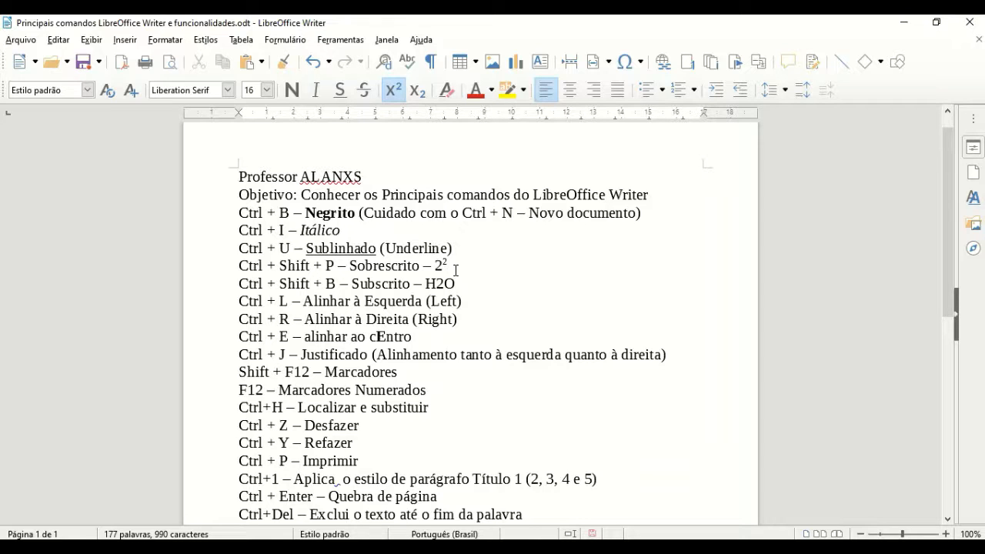
Step: Select the 2 in H2O on the Subscrito line
{"action": "key", "text": "Down"}
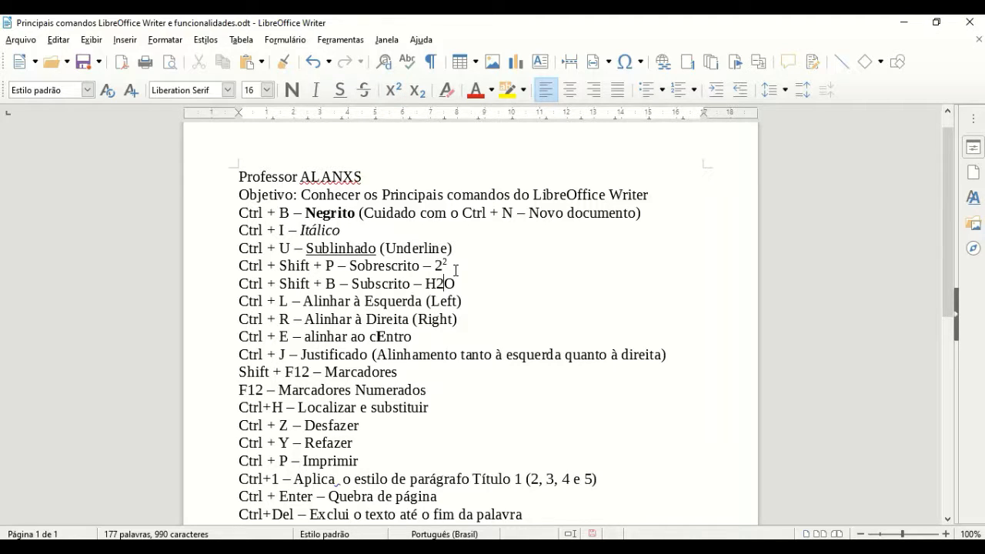
{"action": "key", "text": "Left"}
{"action": "key", "text": "Left"}
{"action": "key", "text": "Left"}
{"action": "key", "text": "Left"}
{"action": "key", "text": "Right"}
{"action": "key", "text": "Right"}
{"action": "key", "text": "Right"}
{"action": "key", "text": "Right"}
{"action": "key", "text": "Right"}
{"action": "key", "text": "Left"}
{"action": "key", "text": "Left"}
{"action": "key", "text": "Right"}
{"action": "key", "text": "Left"}
{"action": "key", "text": "Right"}
{"action": "key", "text": "shift+Left"}
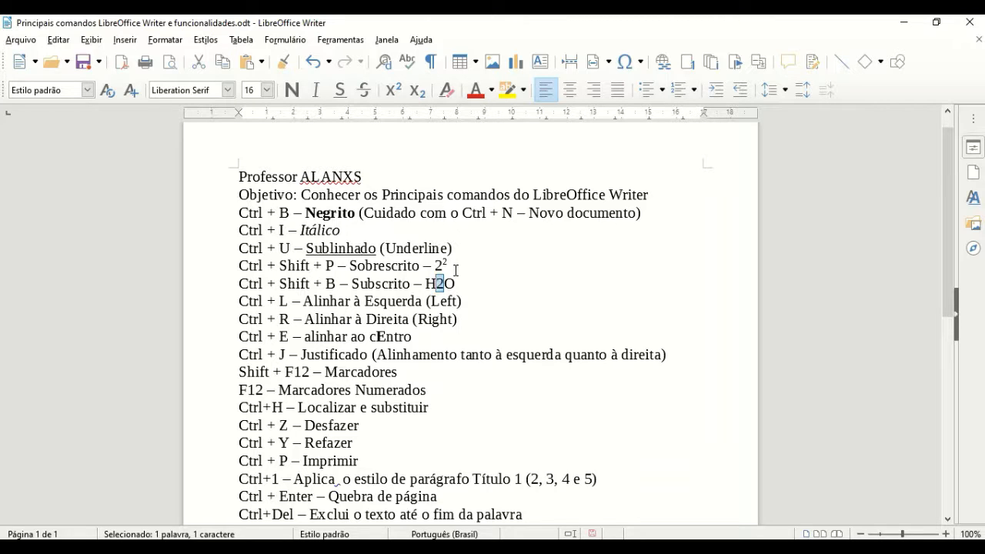
Step: Subscript the selected 2 with Ctrl+Shift+B so the line shows H₂O
{"action": "key", "text": "ctrl+shift+b"}
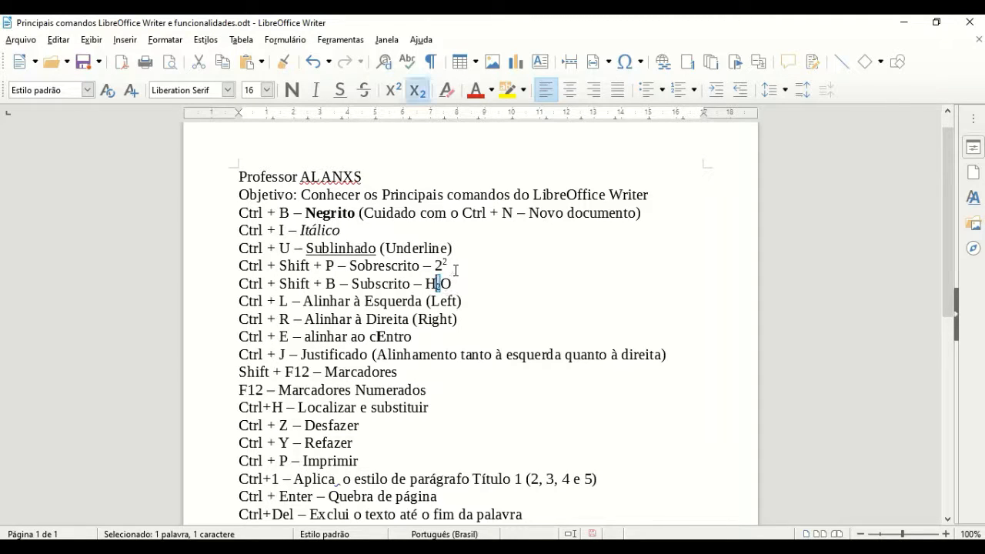
{"action": "key", "text": "Right"}
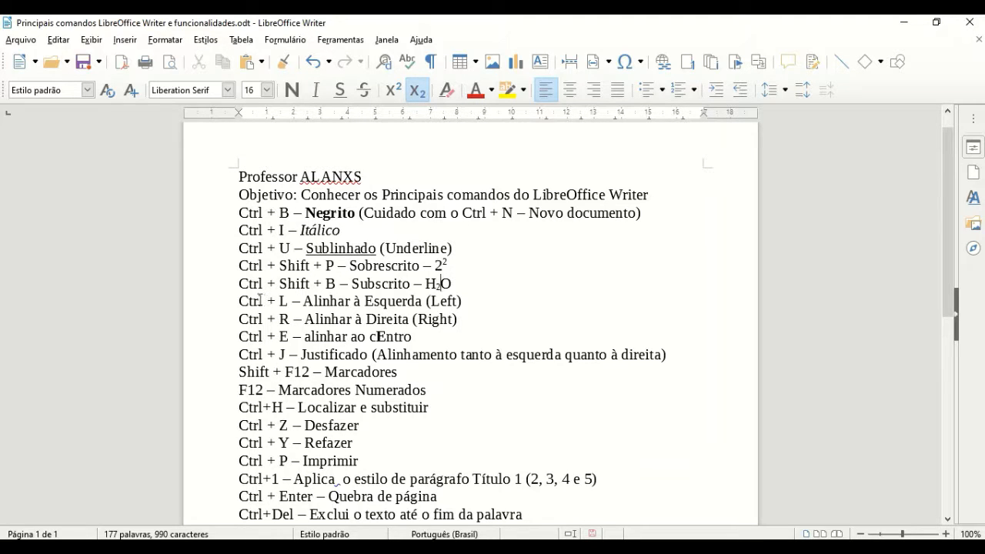
{"action": "left_click", "coordinate": [318, 301]}
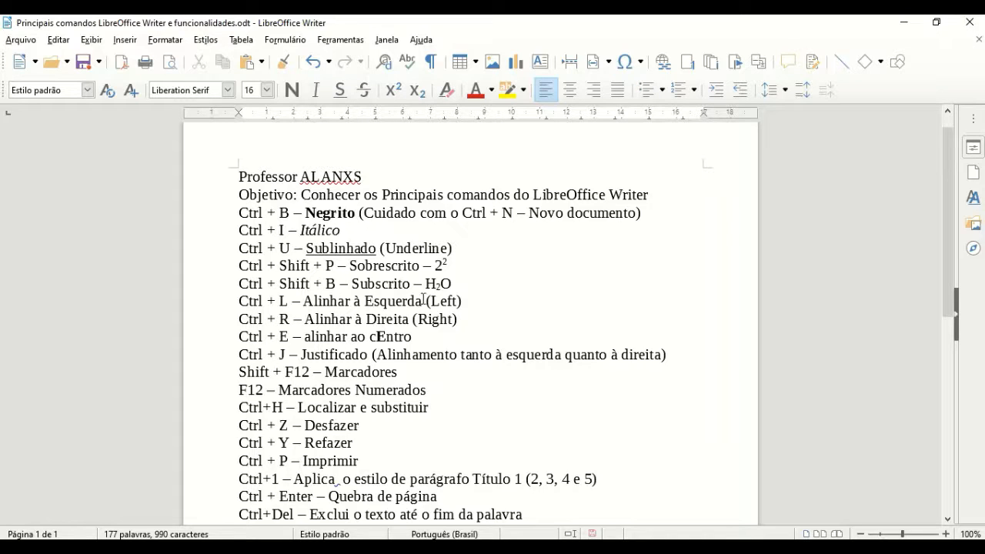
{"action": "left_click_drag", "start_coordinate": [429, 301], "coordinate": [453, 303]}
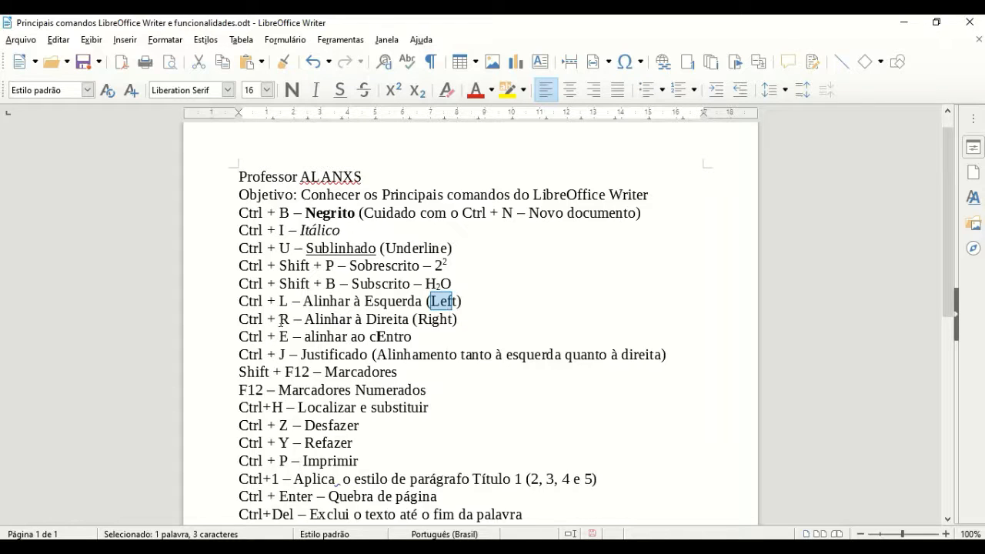
{"action": "left_click_drag", "start_coordinate": [418, 318], "coordinate": [449, 319]}
{"action": "left_click", "coordinate": [429, 318]}
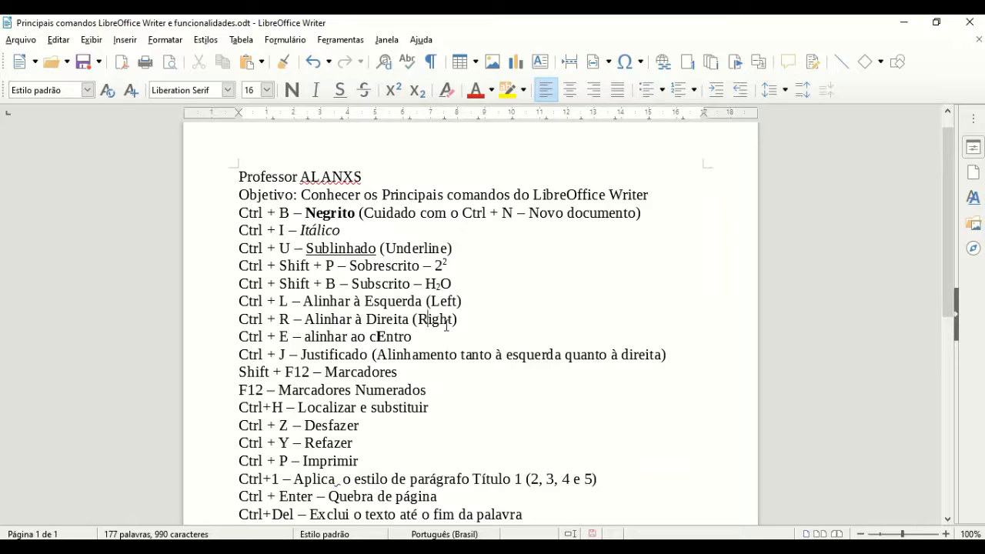
{"action": "key", "text": "ctrl+r"}
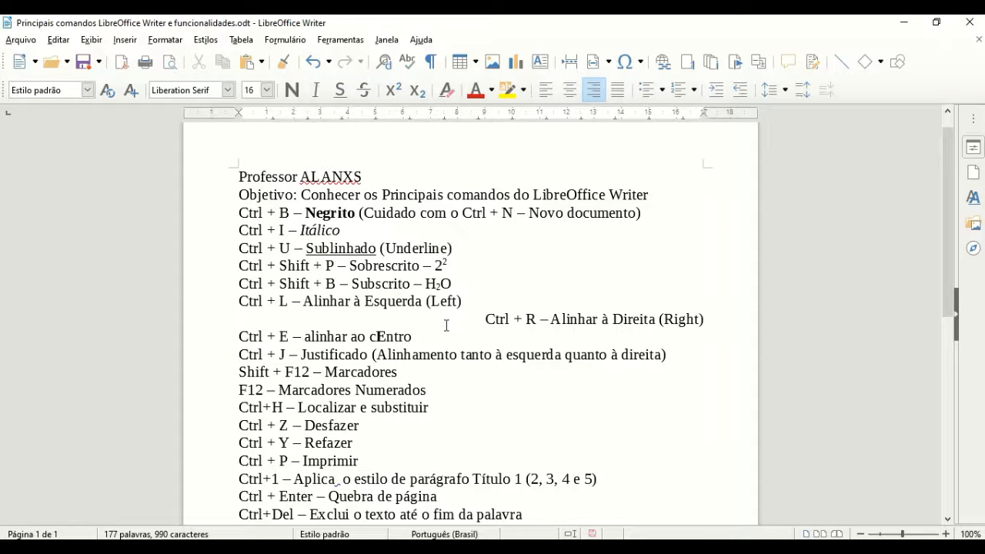
{"action": "key", "text": "ctrl+l"}
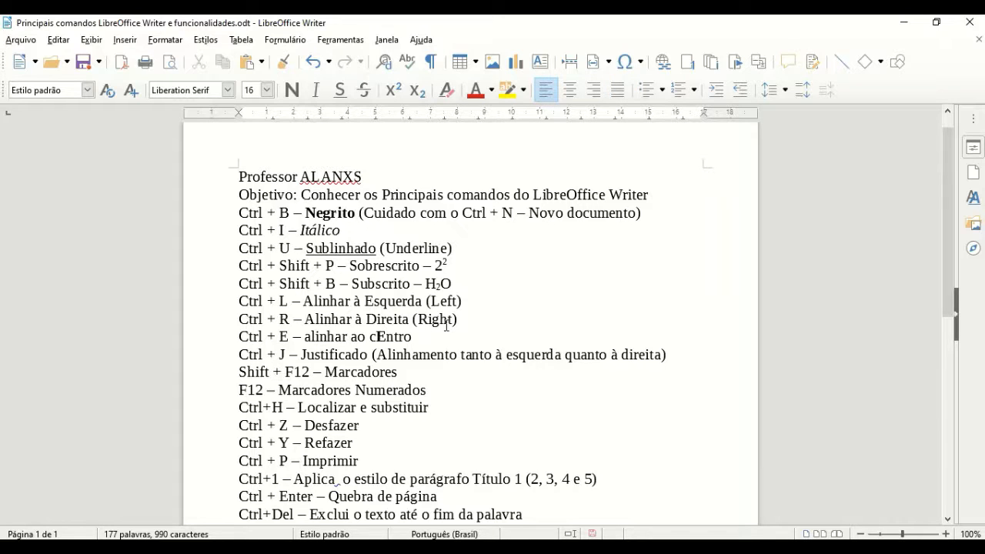
{"action": "left_click", "coordinate": [267, 336]}
{"action": "mouse_move", "coordinate": [369, 337]}
{"action": "left_mouse_down"}
{"action": "mouse_move", "coordinate": [410, 353]}
{"action": "mouse_move", "coordinate": [387, 338]}
{"action": "left_mouse_up"}
{"action": "left_click", "coordinate": [385, 337]}
{"action": "key", "text": "ctrl+b"}
{"action": "left_click", "coordinate": [378, 336]}
{"action": "key", "text": "ctrl+b"}
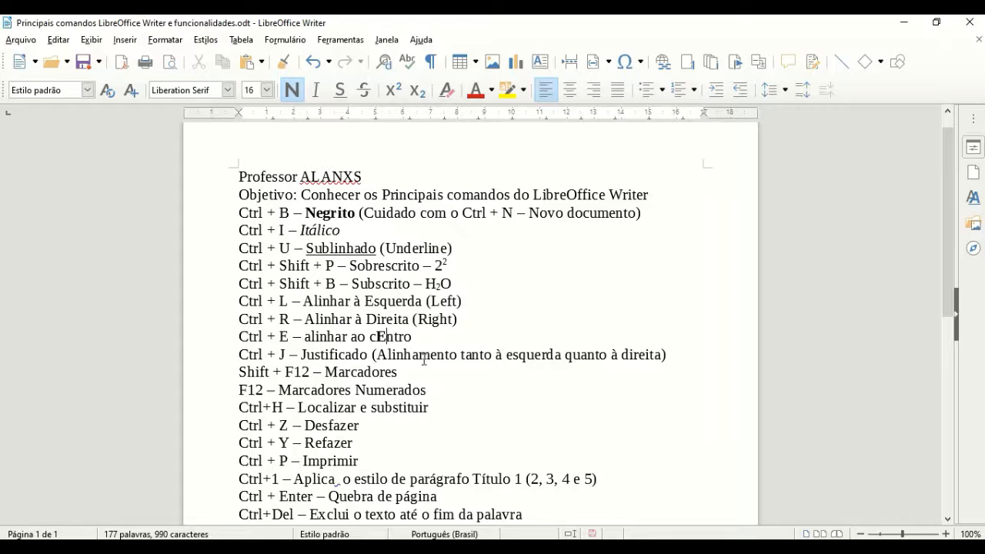
{"action": "key", "text": "ctrl+e"}
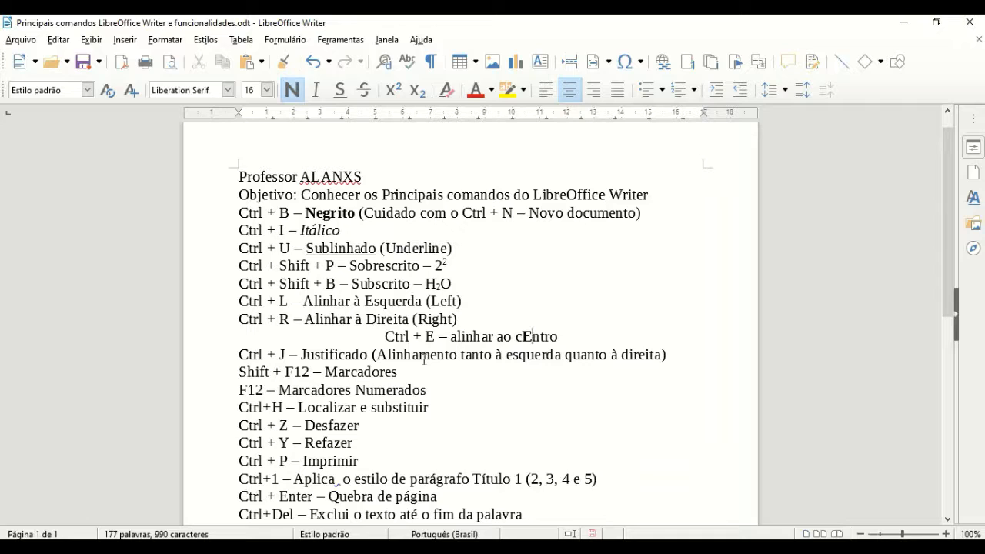
{"action": "key", "text": "ctrl+l"}
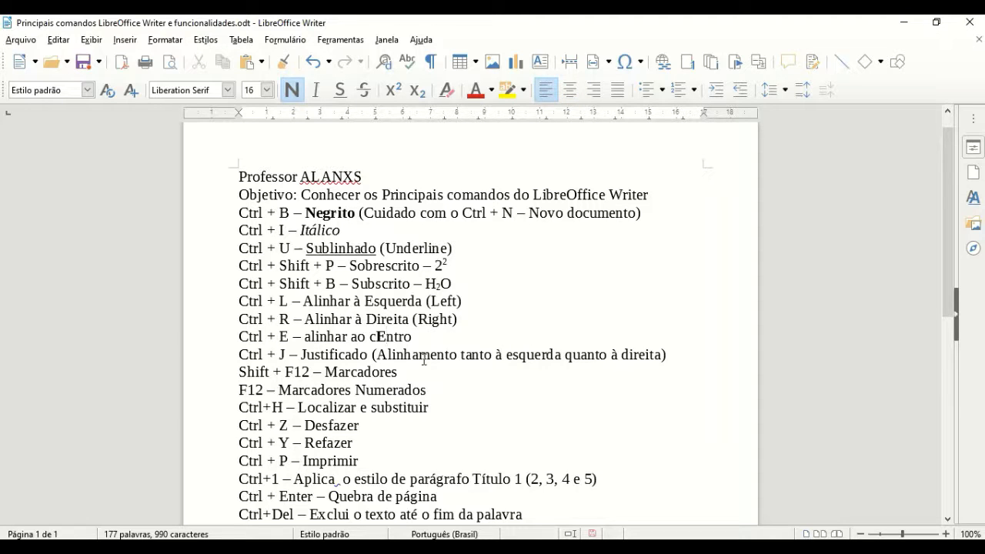
{"action": "left_click", "coordinate": [520, 392]}
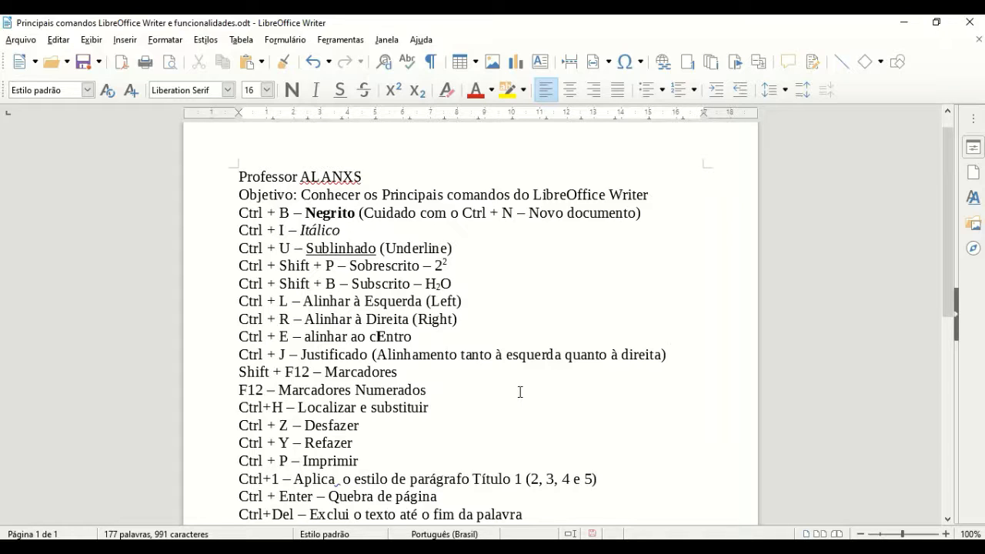
Step: Type the sample sentence ending 'exatamente o alinhamento justificado.' after 'vou', then select the paragraph
{"action": "type", "text": "vou"}
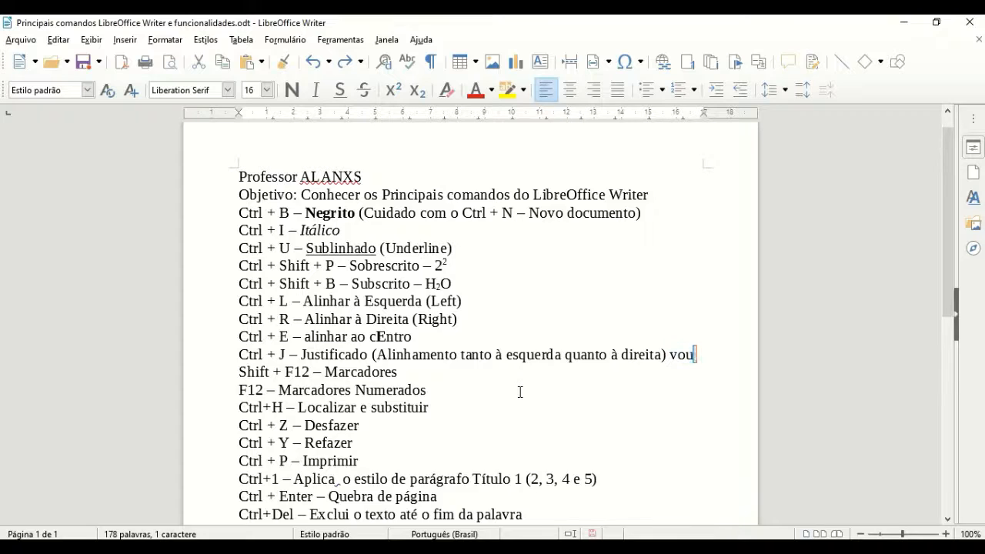
{"action": "type", "text": " continuar aqui digitando"}
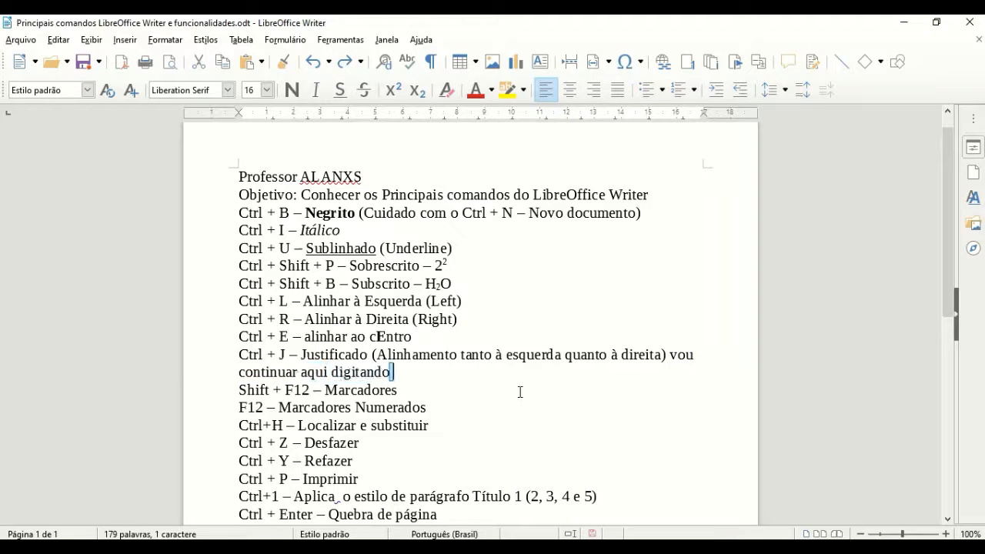
{"action": "type", "text": " um texto para que"}
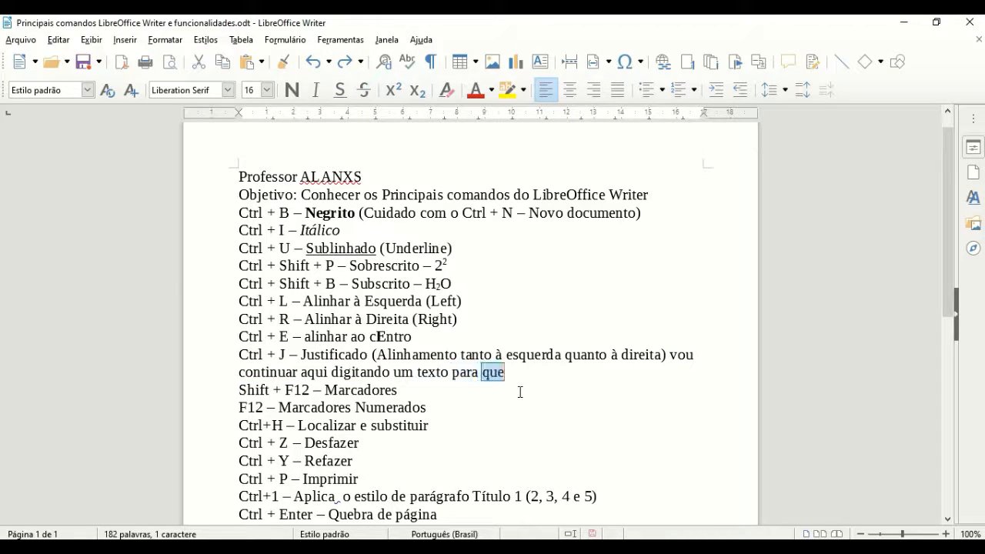
{"action": "type", "text": " vocês observem como"}
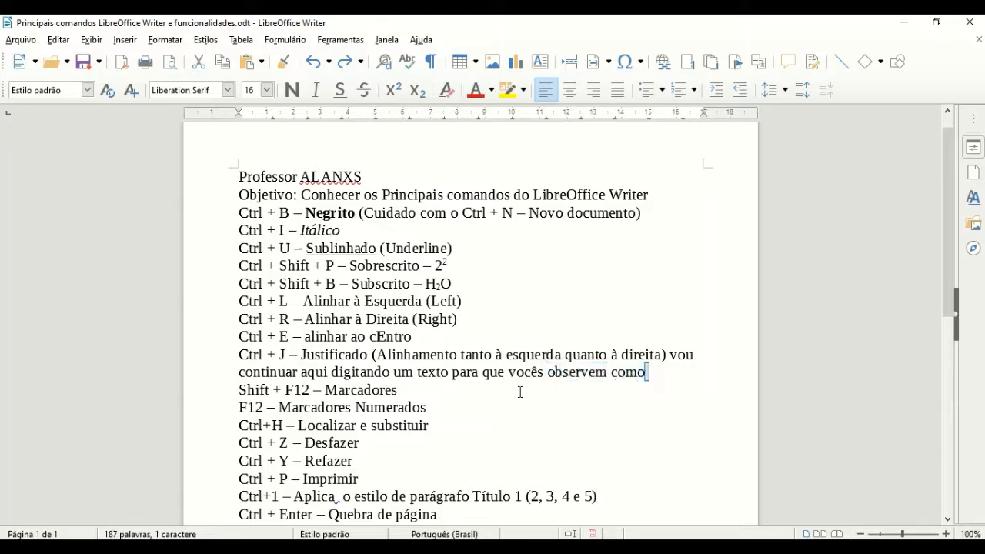
{"action": "type", "text": " ficará exatamente o"}
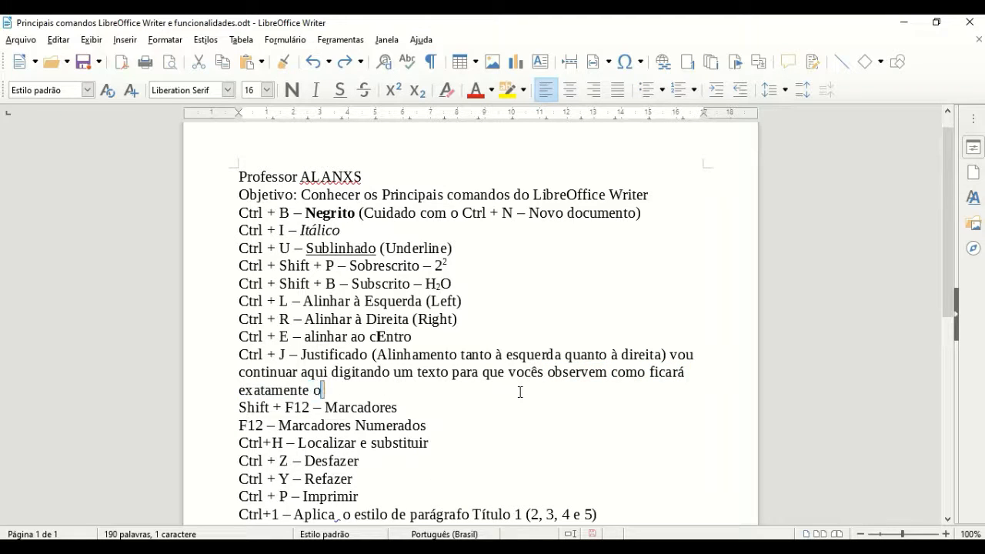
{"action": "type", "text": " alinhamento justificado."}
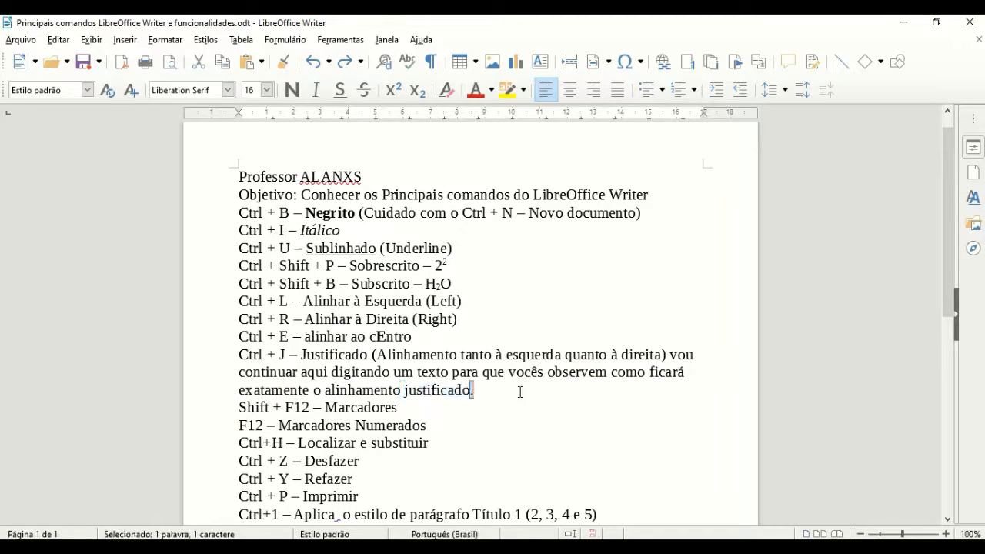
{"action": "key", "text": "Right"}
{"action": "key", "text": "shift+Up"}
{"action": "key", "text": "shift+Up"}
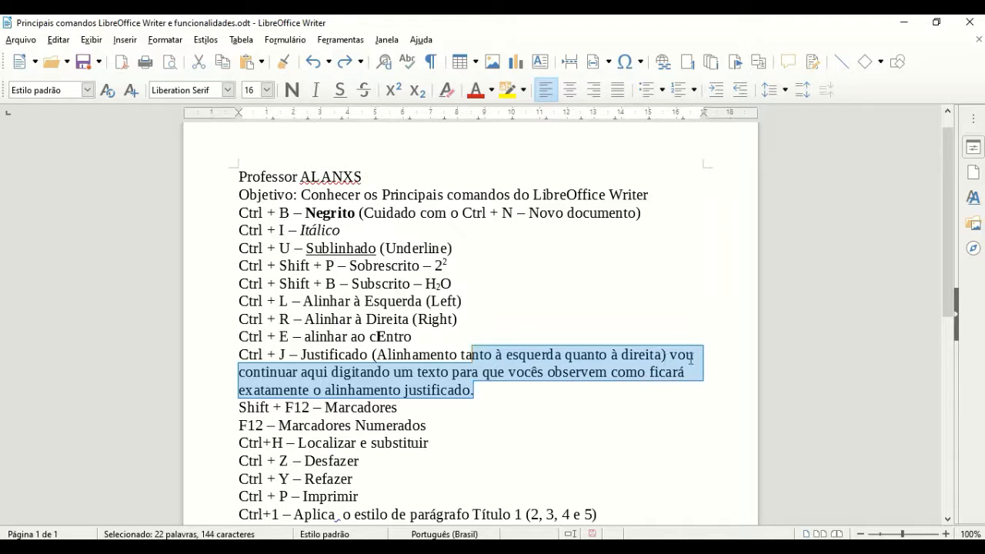
Step: Cycle the paragraph through justified, centred, right and left alignment, finishing justified
{"action": "key", "text": "ctrl+j"}
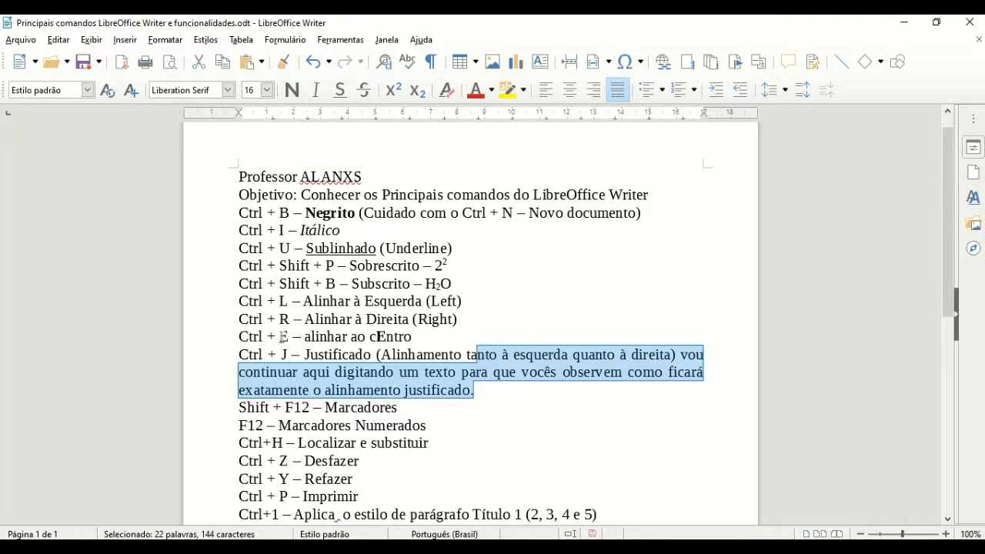
{"action": "key", "text": "ctrl+e"}
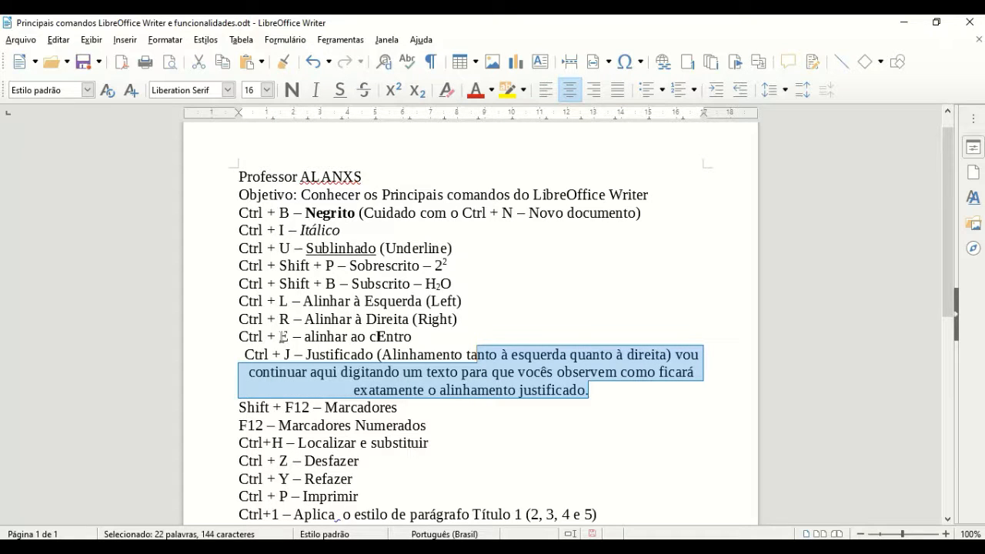
{"action": "key", "text": "ctrl+r"}
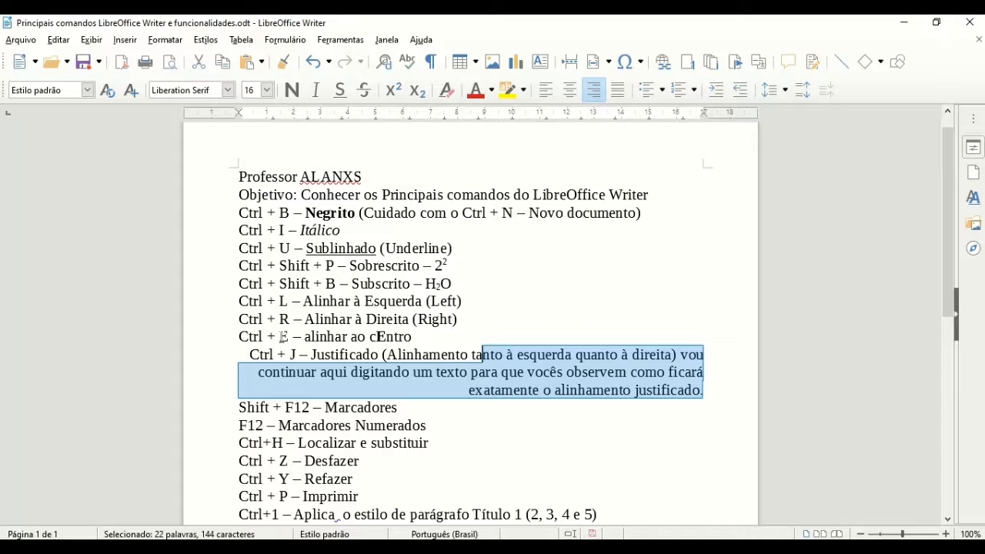
{"action": "key", "text": "ctrl+l"}
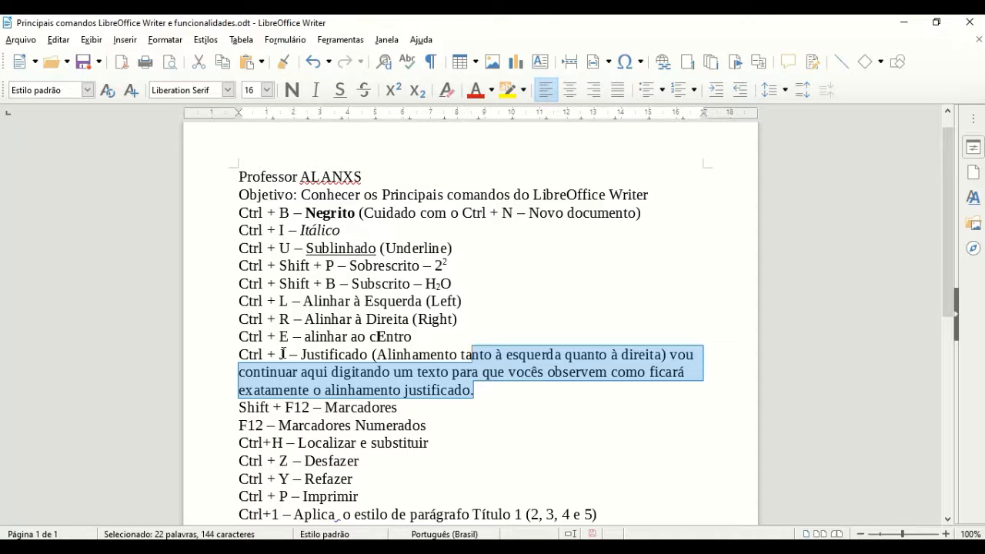
{"action": "key", "text": "ctrl+j"}
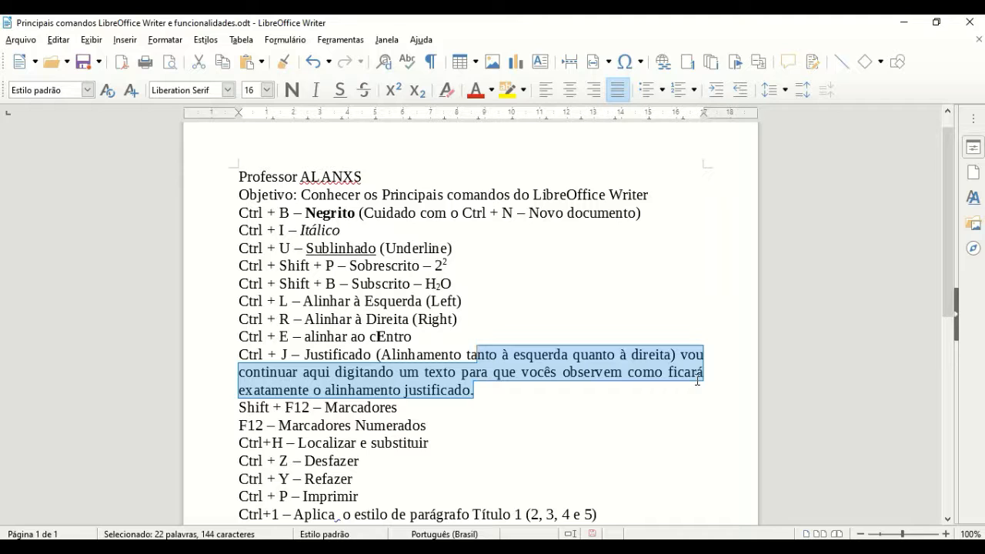
{"action": "left_click", "coordinate": [458, 409]}
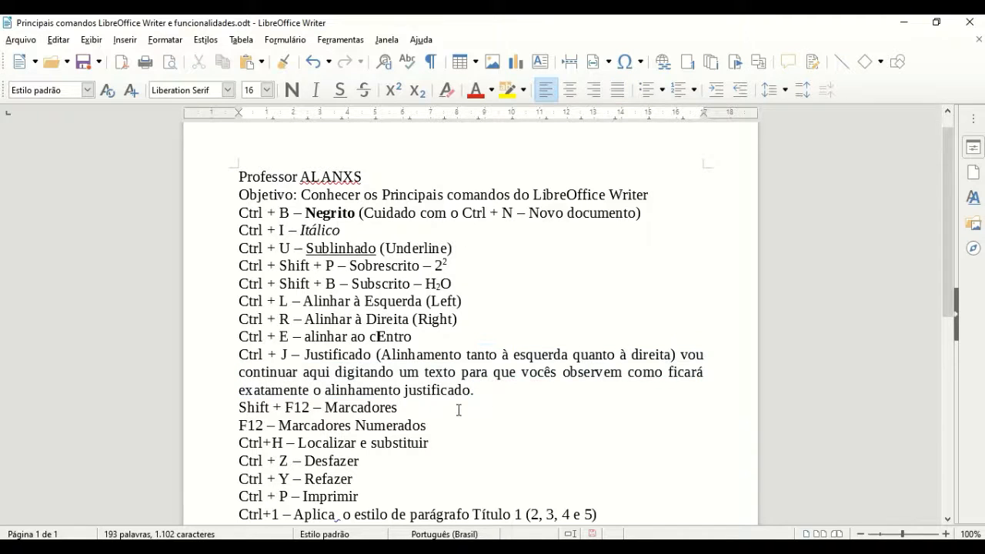
{"action": "key", "text": "Left"}
{"action": "key", "text": "Left"}
{"action": "key", "text": "Left"}
{"action": "key", "text": "Left"}
{"action": "key", "text": "Left"}
{"action": "key", "text": "Left"}
{"action": "key", "text": "Left"}
{"action": "key", "text": "Left"}
{"action": "key", "text": "Left"}
{"action": "key", "text": "Left"}
{"action": "key", "text": "Left"}
{"action": "key", "text": "Left"}
{"action": "key", "text": "Left"}
{"action": "key", "text": "Left"}
{"action": "key", "text": "Left"}
{"action": "key", "text": "Left"}
{"action": "key", "text": "Left"}
{"action": "key", "text": "Left"}
Step: Make the Shift + F12 – Marcadores line a bulleted item with Shift+F12
{"action": "left_click_drag", "start_coordinate": [240, 407], "coordinate": [411, 407]}
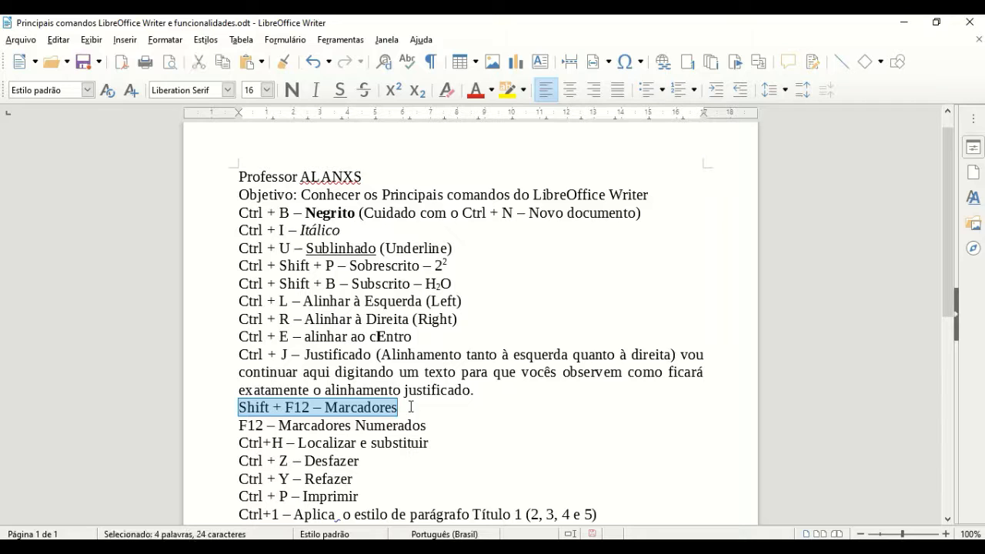
{"action": "key", "text": "shift+F12"}
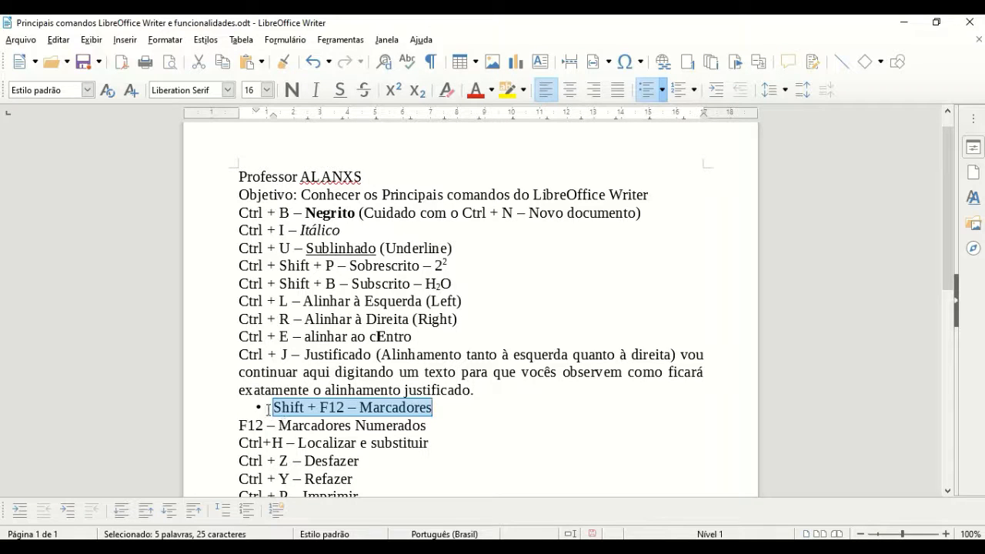
{"action": "left_click", "coordinate": [267, 407]}
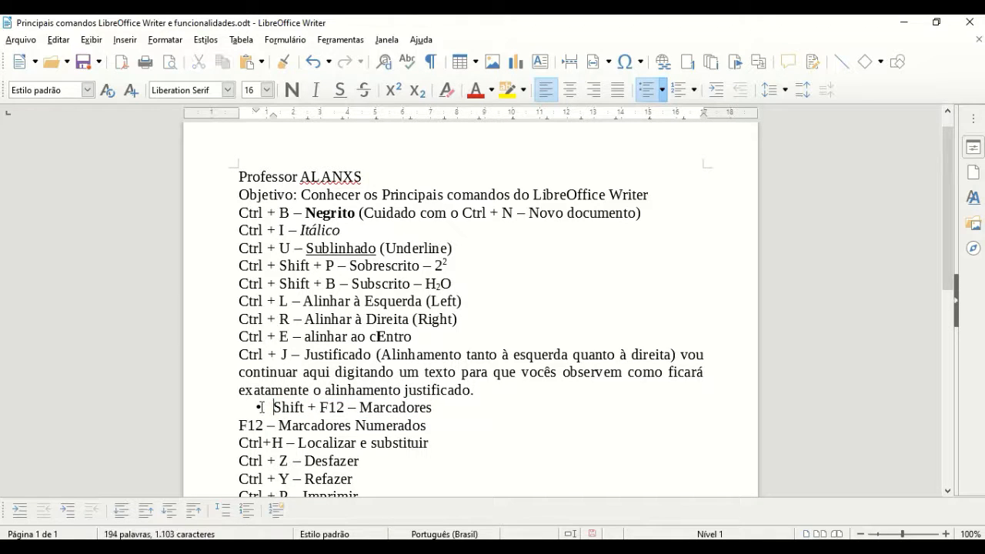
Step: Try arrow and x-mark bullet styles, then settle on the check-mark bullet
{"action": "left_click", "coordinate": [660, 95]}
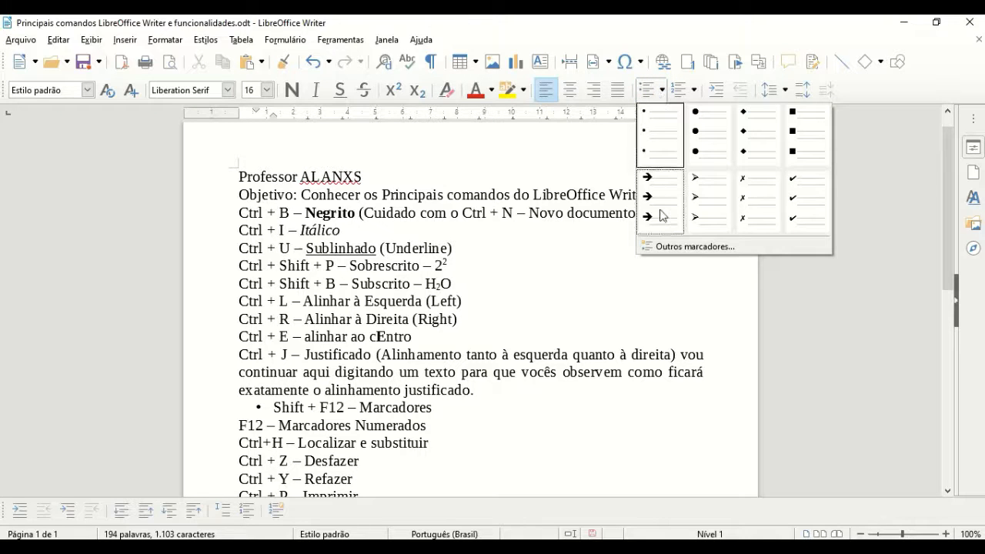
{"action": "left_click", "coordinate": [659, 218]}
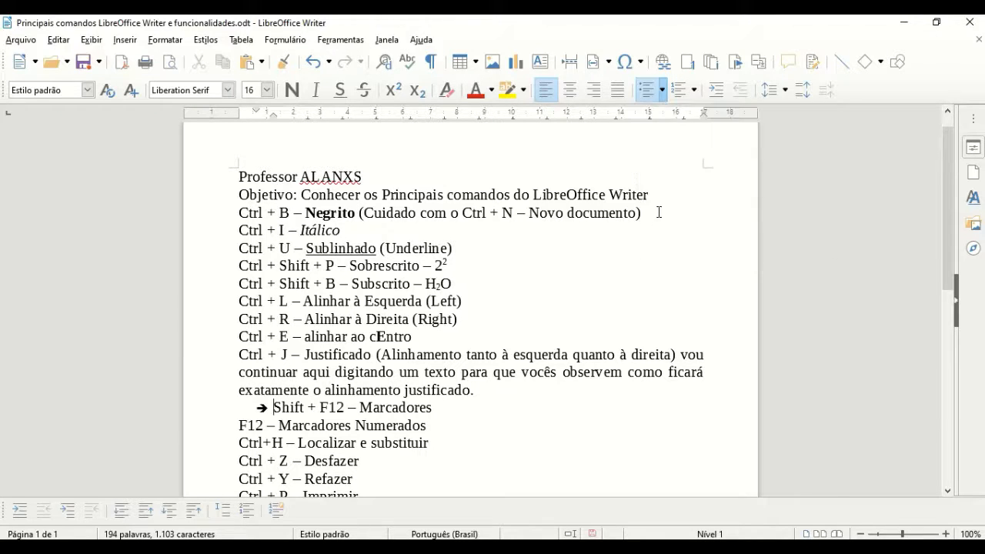
{"action": "left_click", "coordinate": [662, 92]}
{"action": "left_click", "coordinate": [758, 211]}
{"action": "left_click", "coordinate": [648, 90]}
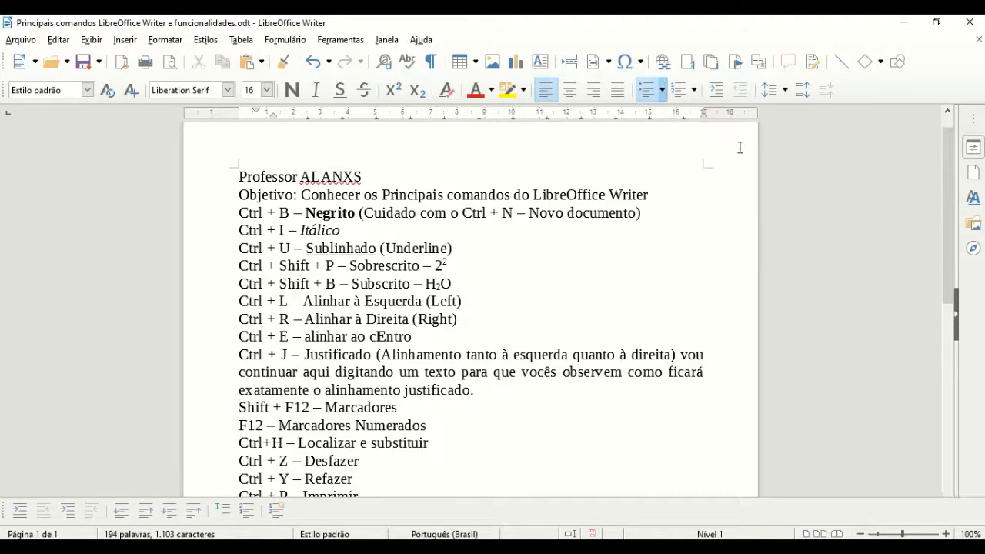
{"action": "left_click", "coordinate": [662, 90]}
{"action": "left_click", "coordinate": [803, 204]}
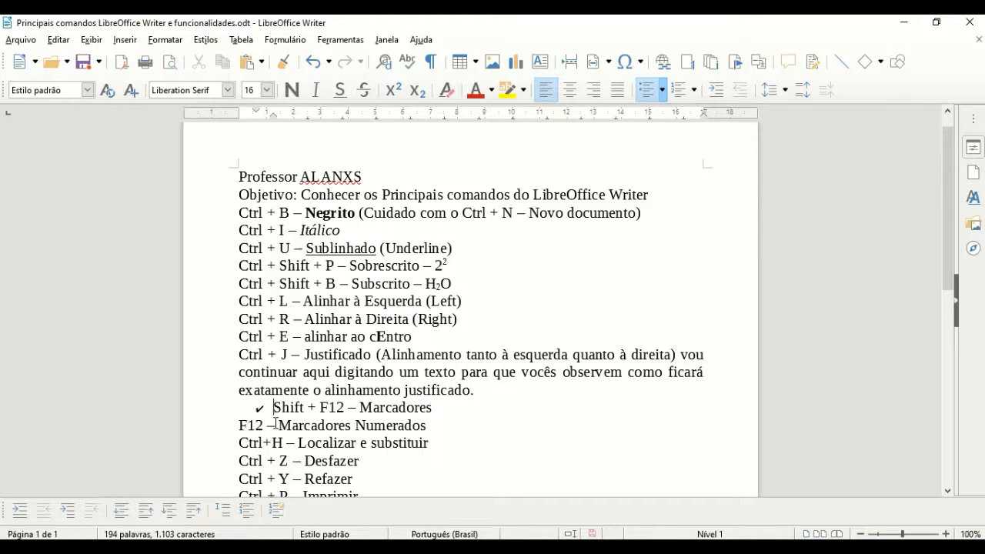
Step: Number the 'F12 – Marcadores Numerados' line with F12, trying A) B) C) before settling on Roman numerals I. II. III
{"action": "left_click", "coordinate": [246, 425]}
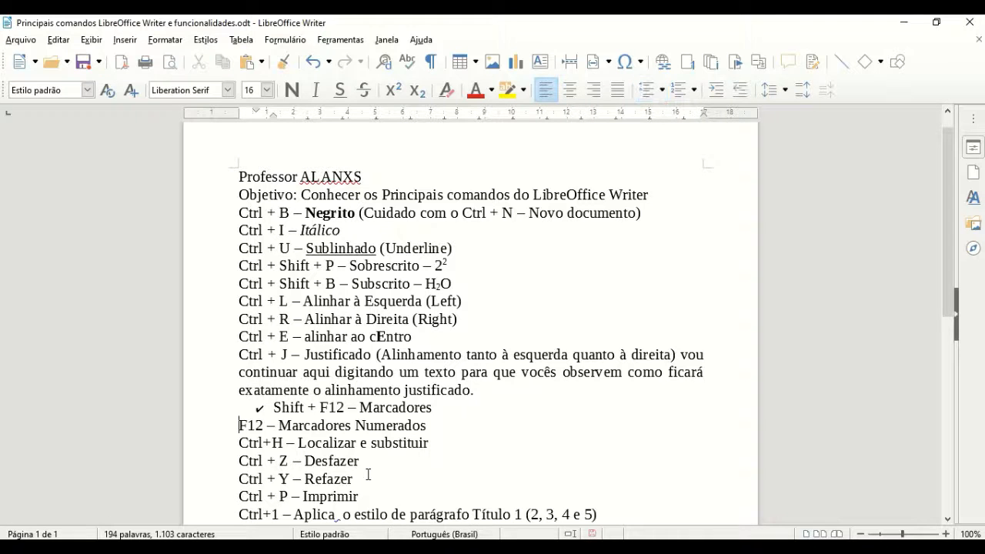
{"action": "key", "text": "shift+Down"}
{"action": "key", "text": "shift+Left"}
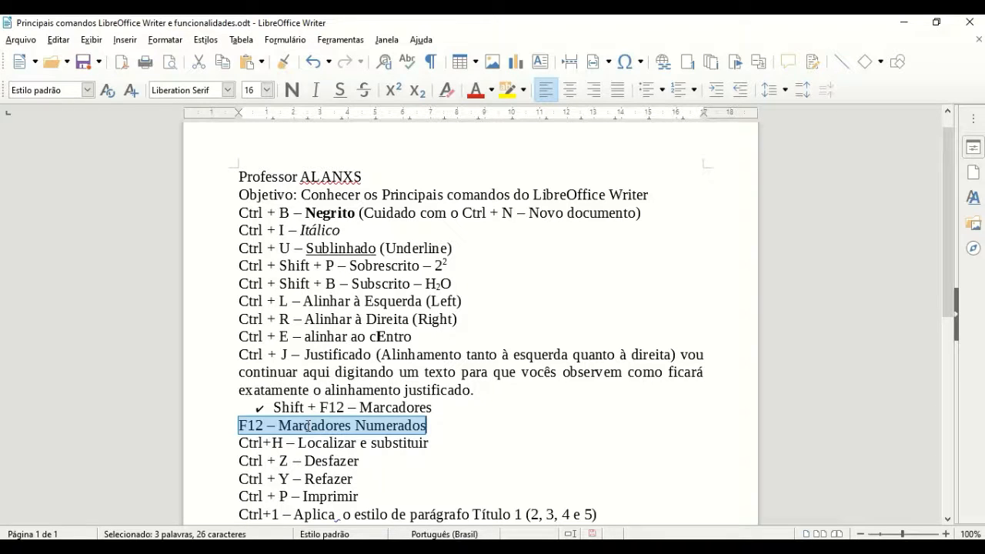
{"action": "key", "text": "F12"}
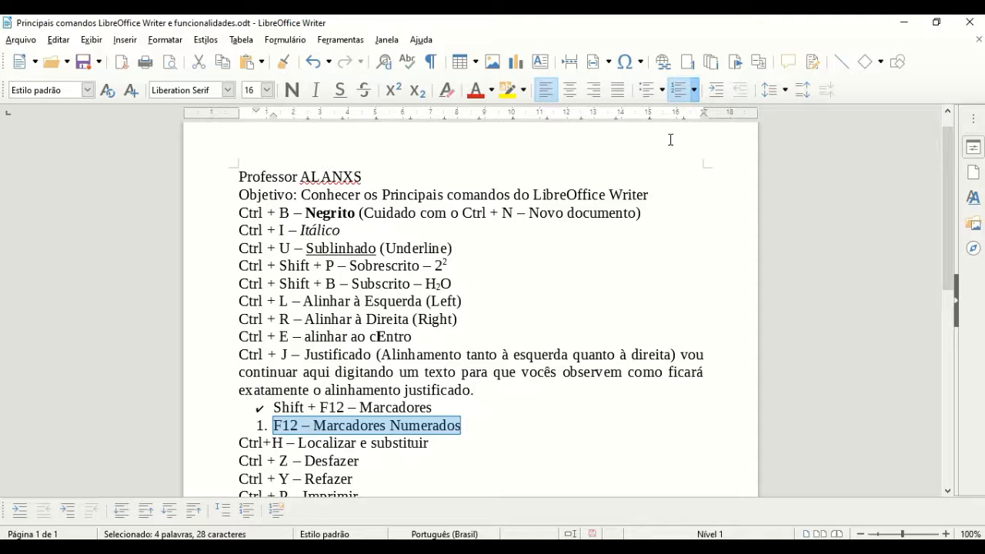
{"action": "left_click", "coordinate": [697, 94]}
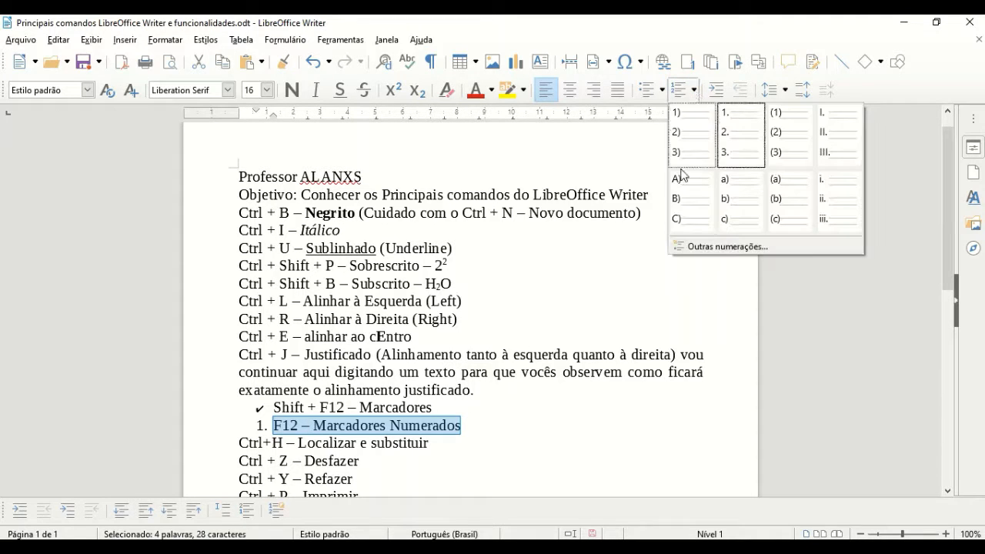
{"action": "left_click", "coordinate": [679, 213]}
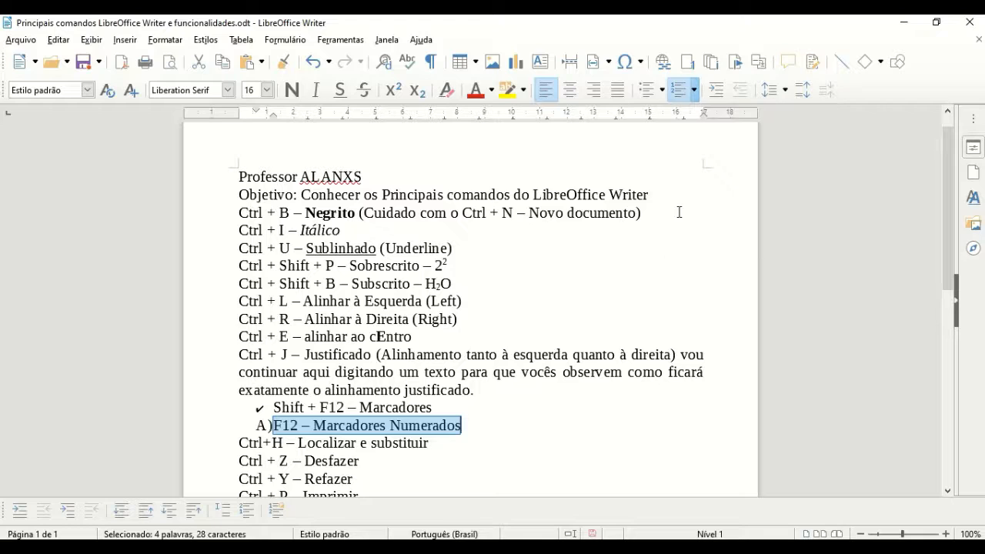
{"action": "left_click", "coordinate": [693, 90]}
{"action": "left_click", "coordinate": [840, 134]}
Step: Add list items a, b and c below it, then select the list back to the F12 line
{"action": "left_click", "coordinate": [466, 430]}
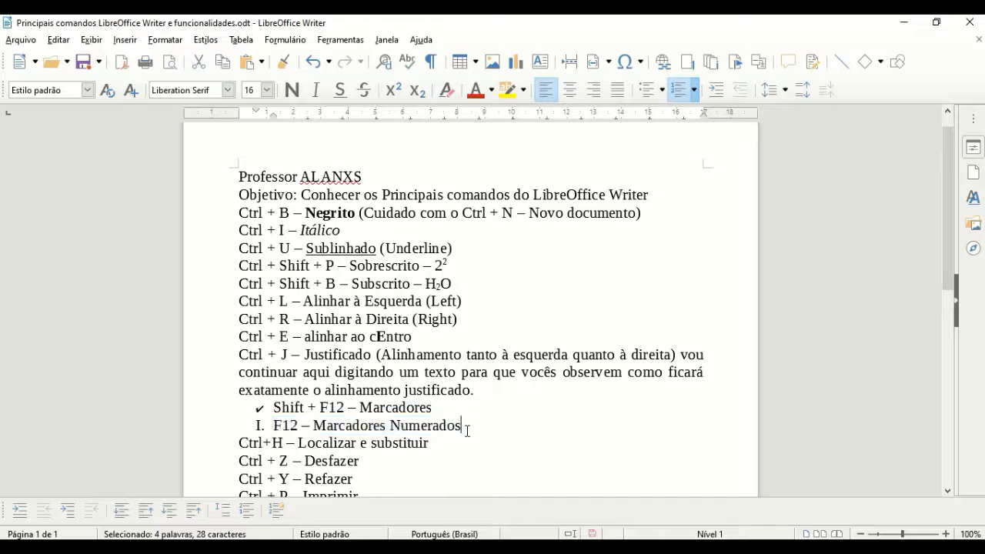
{"action": "key", "text": "Return"}
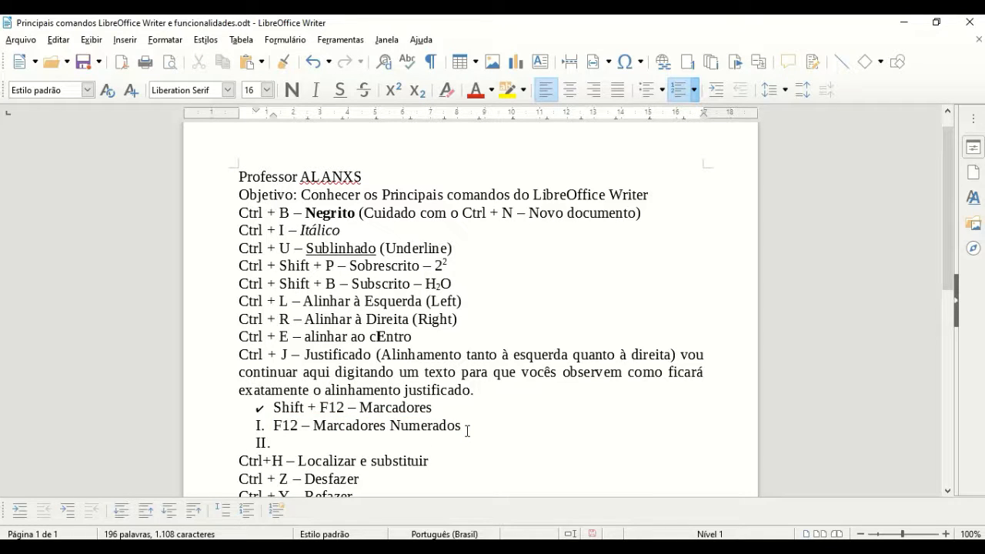
{"action": "type", "text": "a"}
{"action": "key", "text": "Return"}
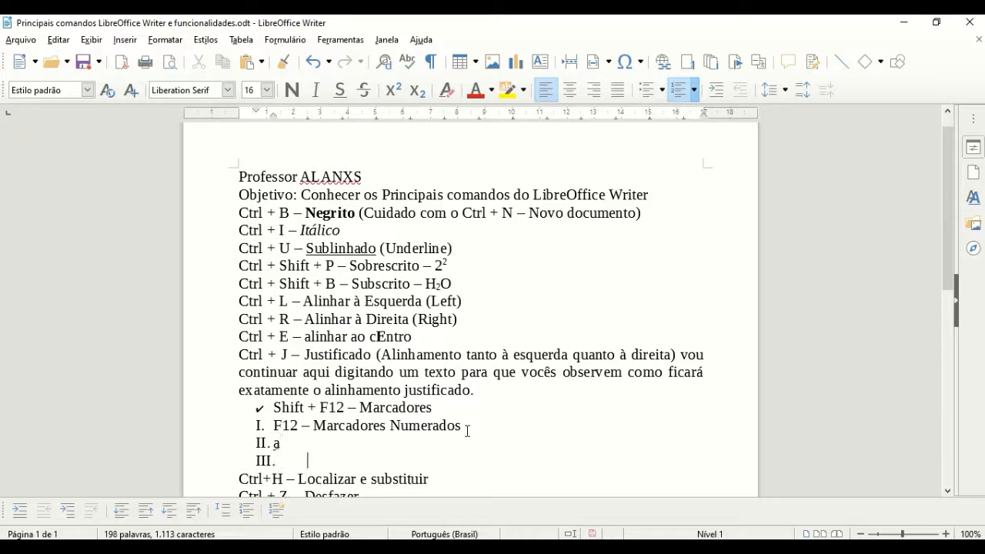
{"action": "type", "text": "b"}
{"action": "key", "text": "Return"}
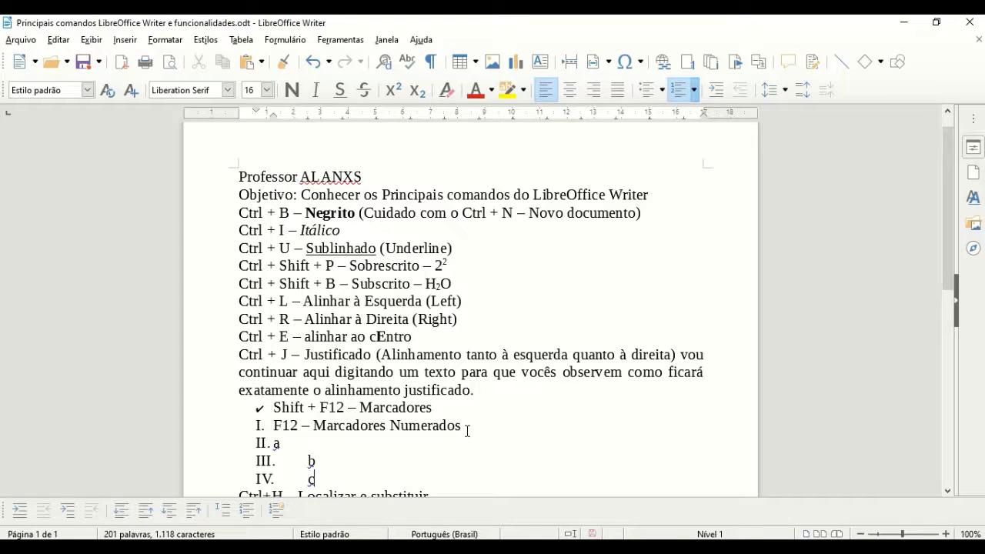
{"action": "key", "text": "shift+Up"}
{"action": "key", "text": "shift+Up"}
{"action": "key", "text": "shift+Up"}
{"action": "key", "text": "shift+Left"}
{"action": "key", "text": "shift+Left"}
{"action": "key", "text": "shift+Left"}
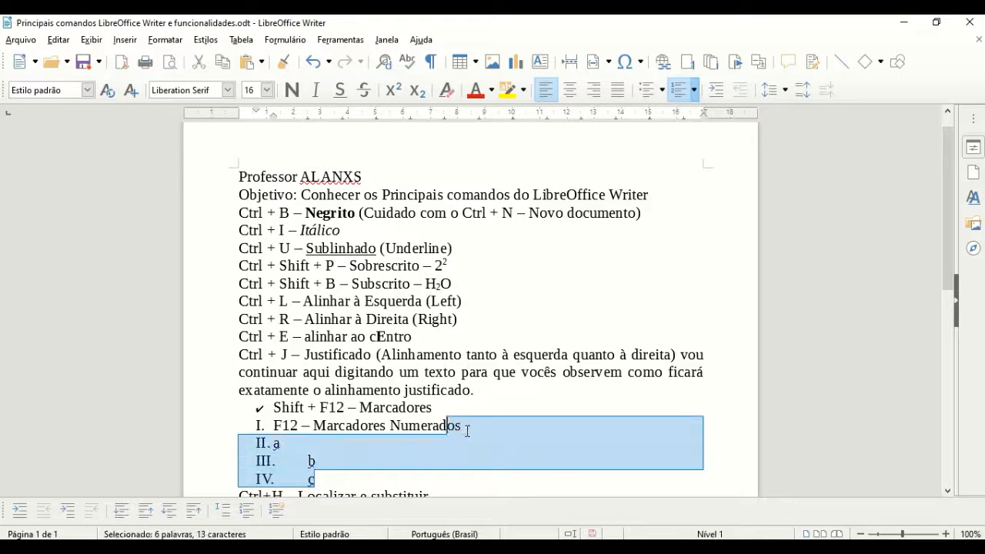
{"action": "key", "text": "shift+Left"}
{"action": "key", "text": "shift+Left"}
{"action": "key", "text": "shift+Left"}
{"action": "key", "text": "shift+Left"}
{"action": "key", "text": "shift+Left"}
{"action": "key", "text": "shift+Left"}
{"action": "key", "text": "shift+Left"}
{"action": "key", "text": "shift+Left"}
{"action": "key", "text": "shift+Left"}
{"action": "key", "text": "shift+Left"}
{"action": "key", "text": "shift+Left"}
{"action": "key", "text": "shift+Left"}
{"action": "key", "text": "shift+Left"}
{"action": "key", "text": "shift+Left"}
{"action": "key", "text": "shift+Left"}
{"action": "key", "text": "shift+Left"}
{"action": "key", "text": "shift+Left"}
{"action": "key", "text": "shift+Left"}
{"action": "key", "text": "shift+Left"}
{"action": "key", "text": "shift+Left"}
{"action": "key", "text": "shift+Left"}
{"action": "key", "text": "shift+Left"}
{"action": "key", "text": "shift+Left"}
{"action": "key", "text": "shift+Left"}
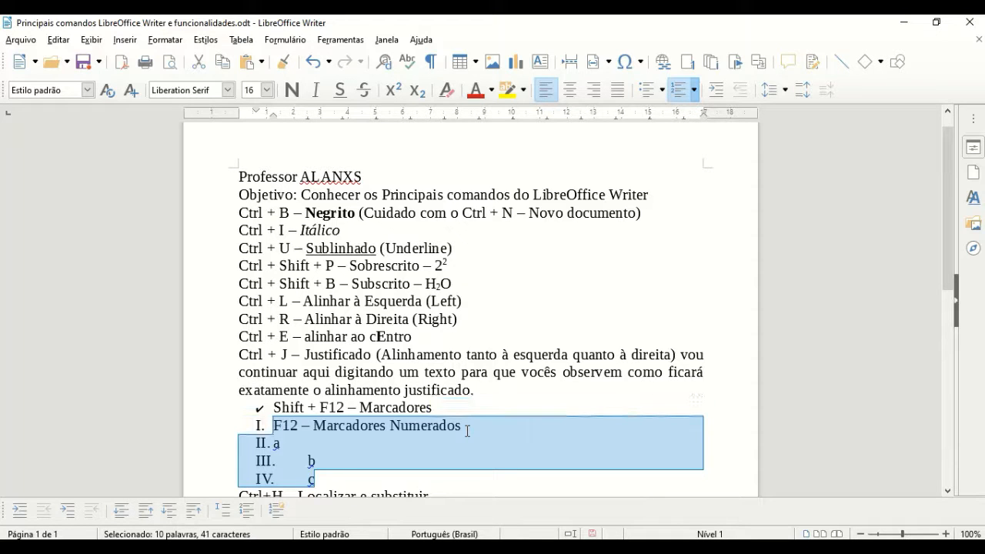
Step: Try a) and 1) numbering, then apply the (1) (2) (3) style to the list and deselect it
{"action": "left_click", "coordinate": [693, 90]}
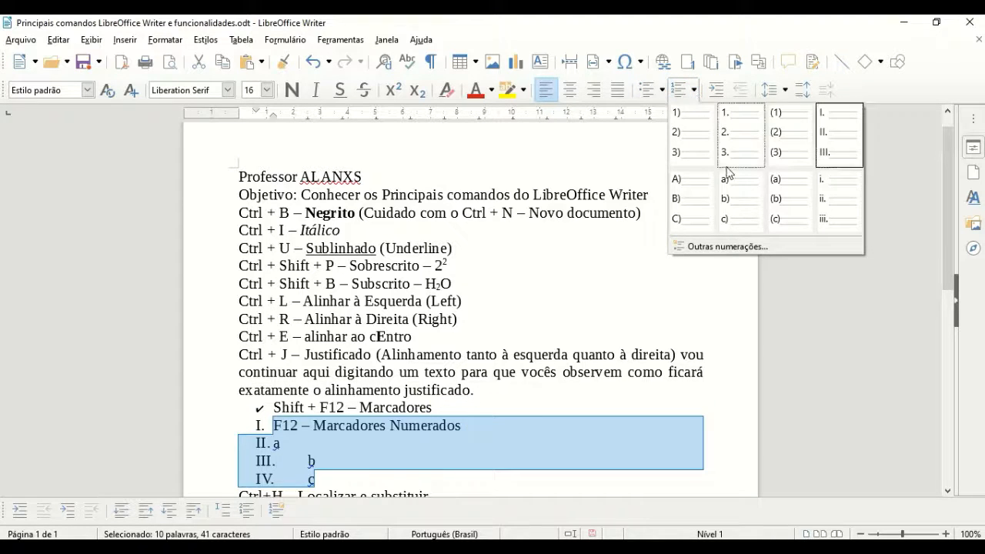
{"action": "left_click", "coordinate": [731, 194]}
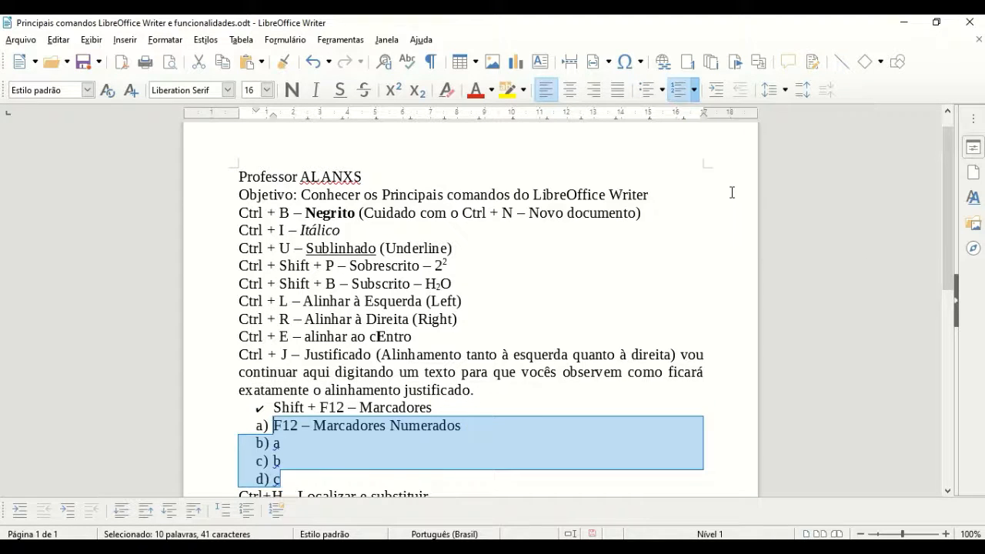
{"action": "left_click", "coordinate": [693, 90]}
{"action": "left_click", "coordinate": [687, 125]}
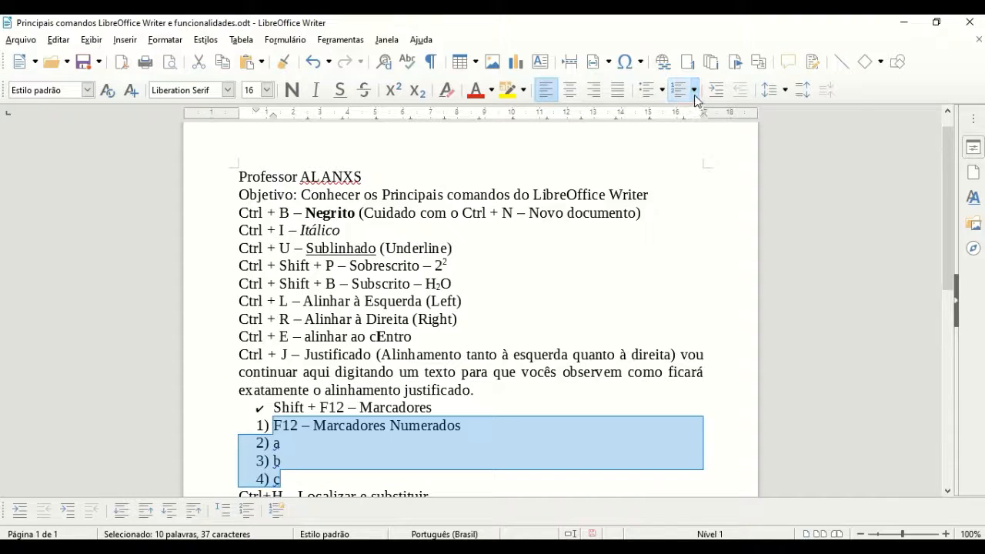
{"action": "left_click", "coordinate": [694, 90]}
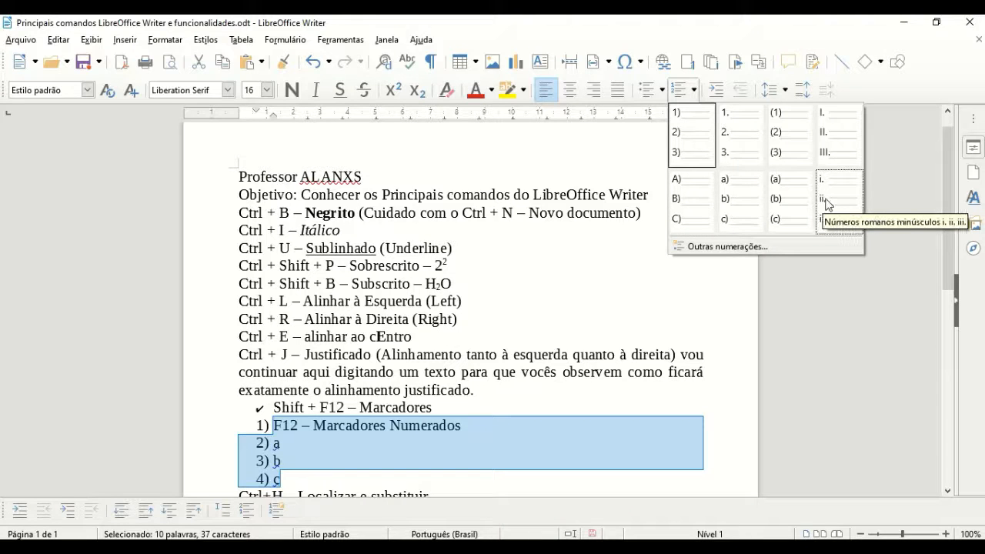
{"action": "left_click", "coordinate": [793, 139]}
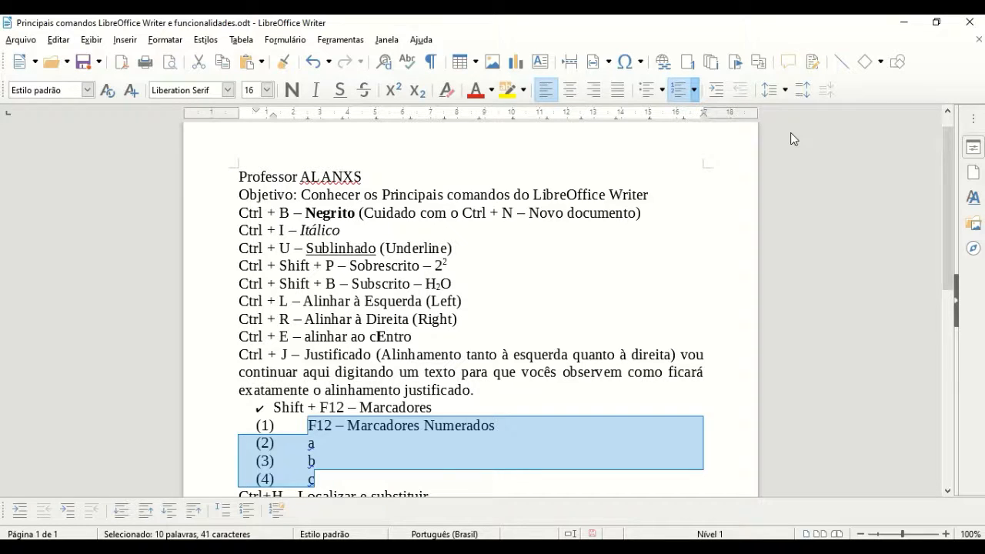
{"action": "left_click", "coordinate": [790, 133]}
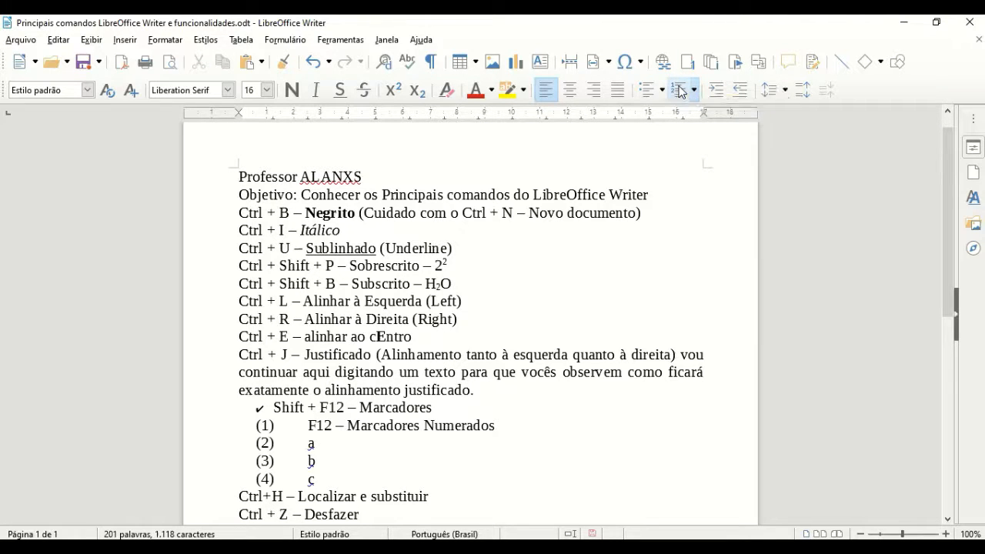
Step: In Find and Replace, enter 'Localizar' as the search term and 'Buscar' as the replacement
{"action": "scroll", "coordinate": [416, 331], "scroll_direction": "down", "scroll_amount": 5}
{"action": "left_click", "coordinate": [440, 267]}
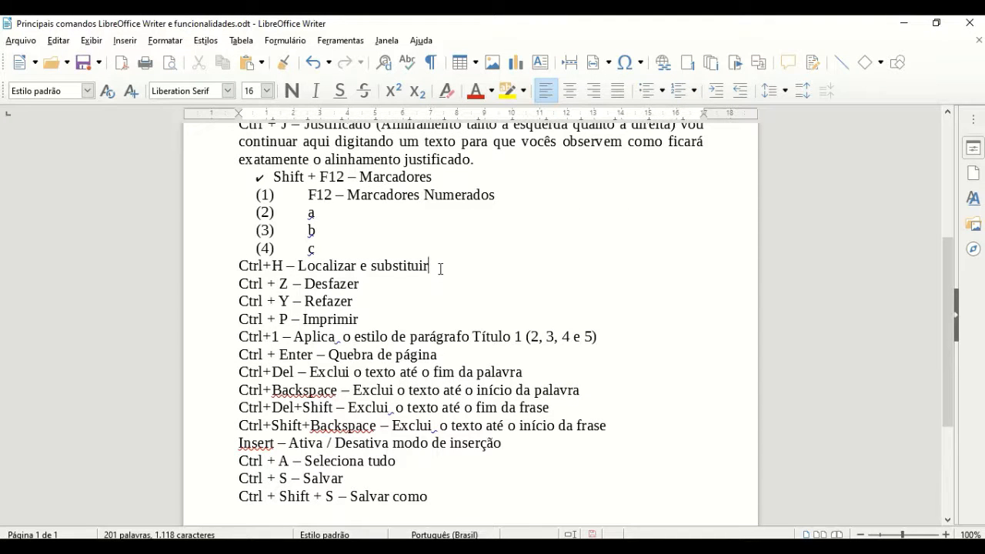
{"action": "key", "text": "ctrl+h"}
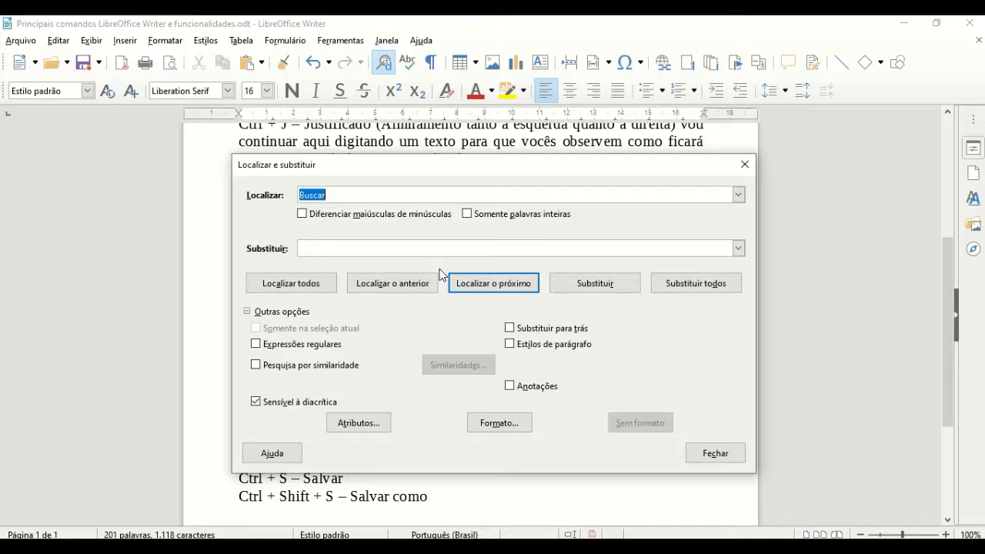
{"action": "left_click", "coordinate": [333, 194]}
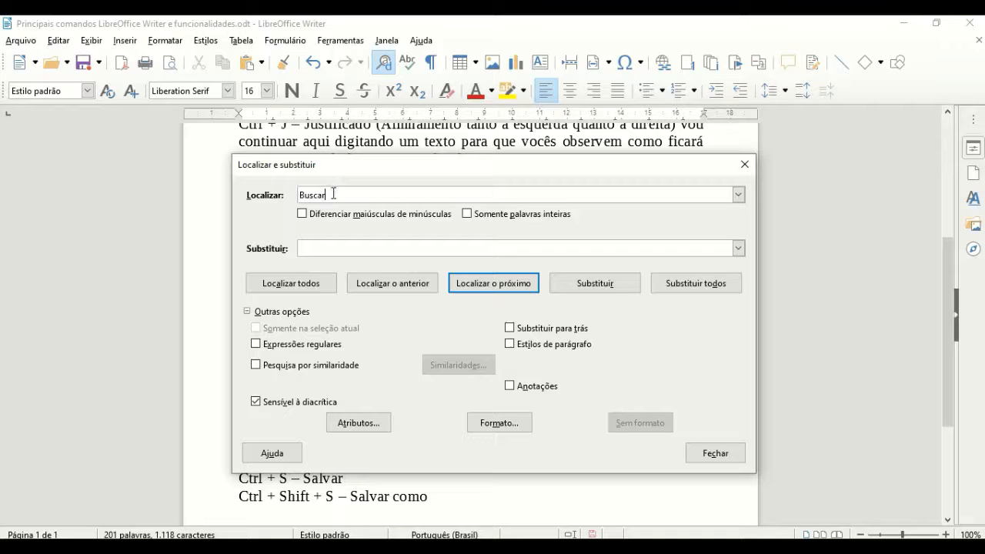
{"action": "key", "text": "BackSpace"}
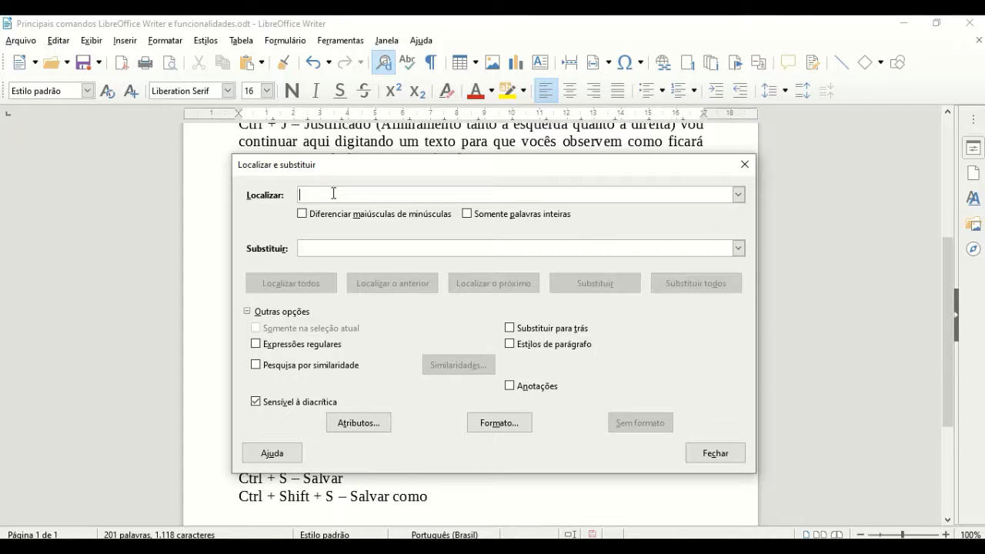
{"action": "type", "text": "Localo"}
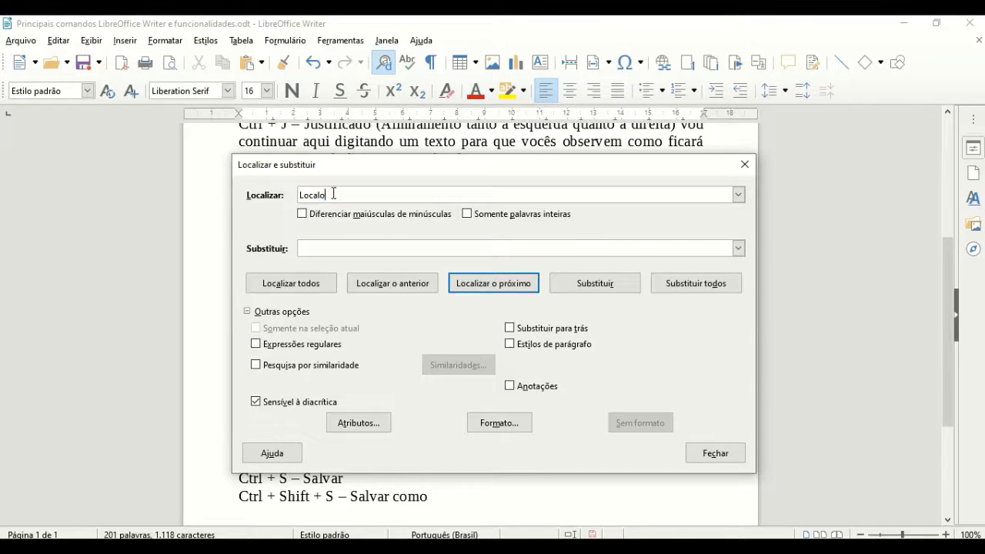
{"action": "key", "text": "BackSpace"}
{"action": "type", "text": "izar"}
{"action": "left_click", "coordinate": [324, 248]}
{"action": "type", "text": "Bus"}
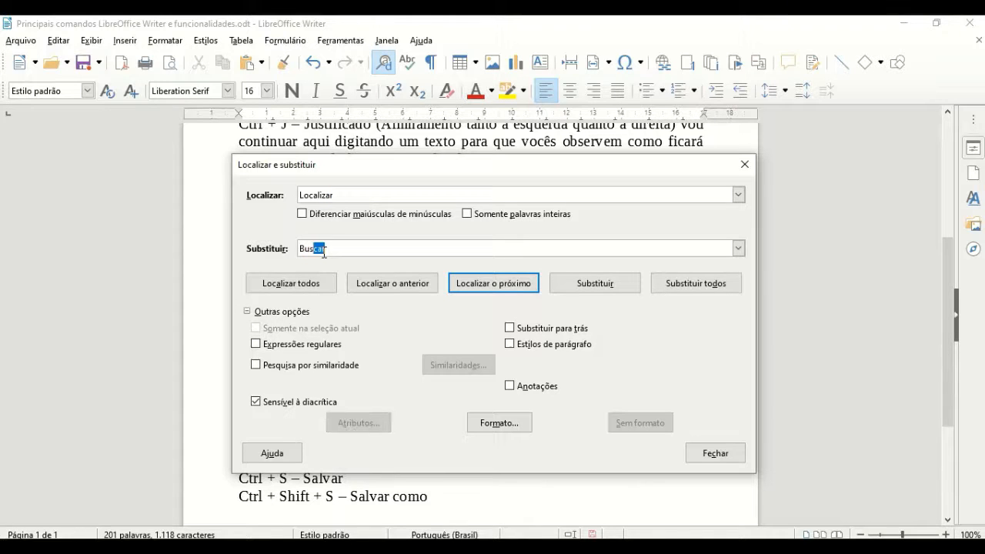
{"action": "type", "text": "car"}
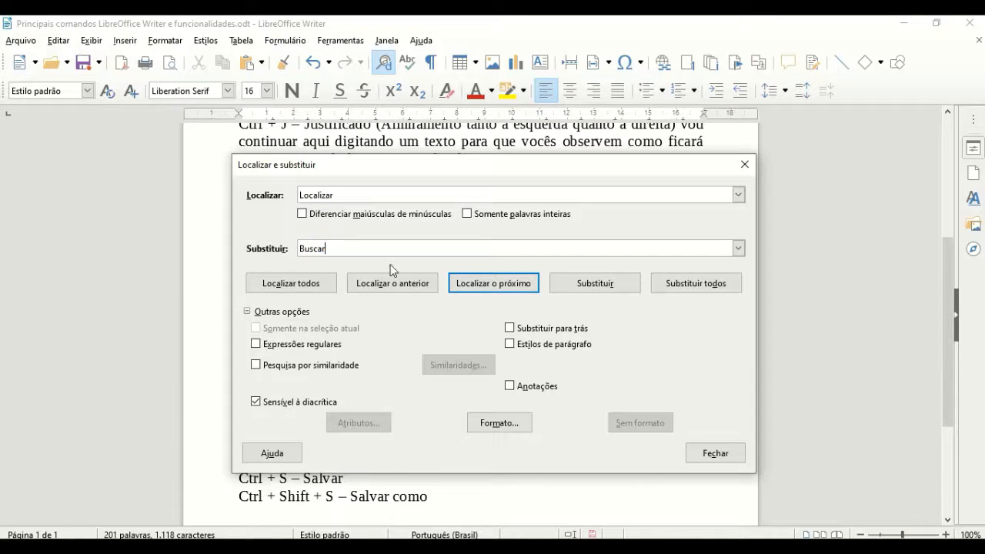
Step: Find 'Localizar', replace it with 'Buscar', and close the dialog
{"action": "left_click", "coordinate": [612, 282]}
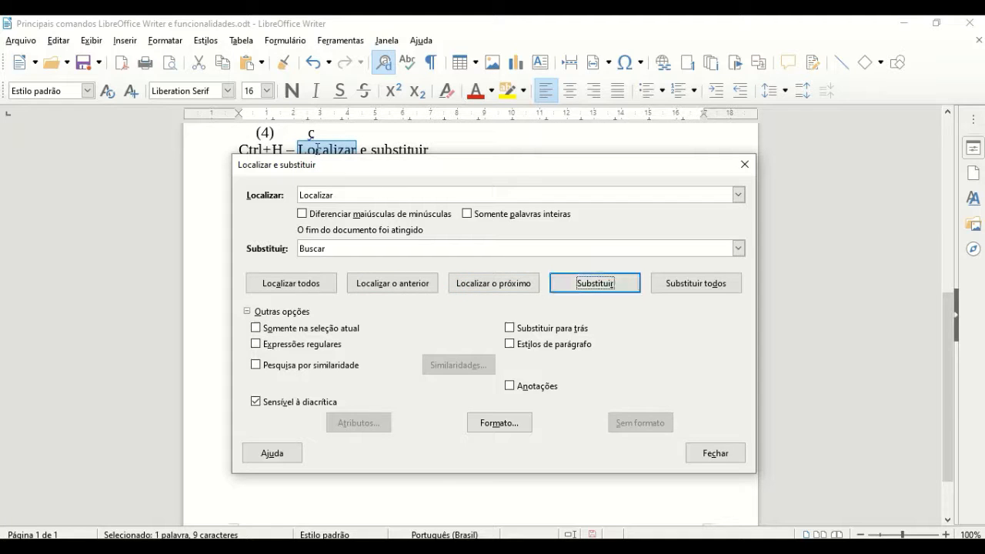
{"action": "left_click_drag", "start_coordinate": [318, 164], "coordinate": [316, 209]}
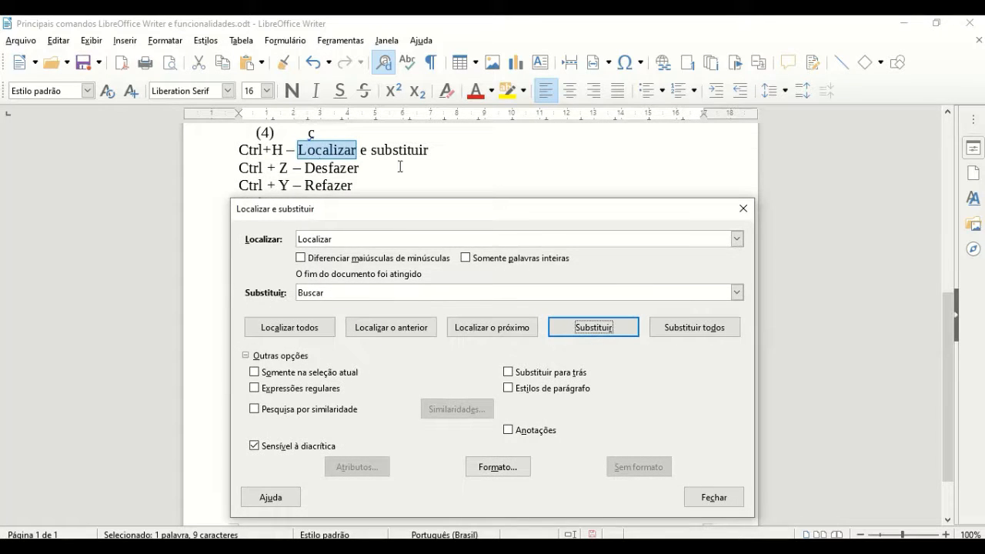
{"action": "left_click", "coordinate": [596, 328]}
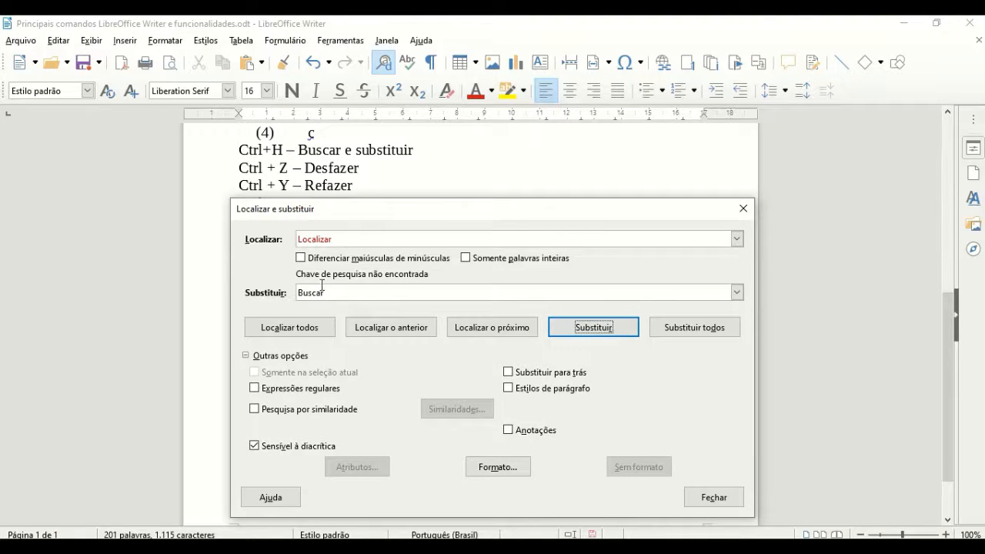
{"action": "left_click", "coordinate": [721, 501]}
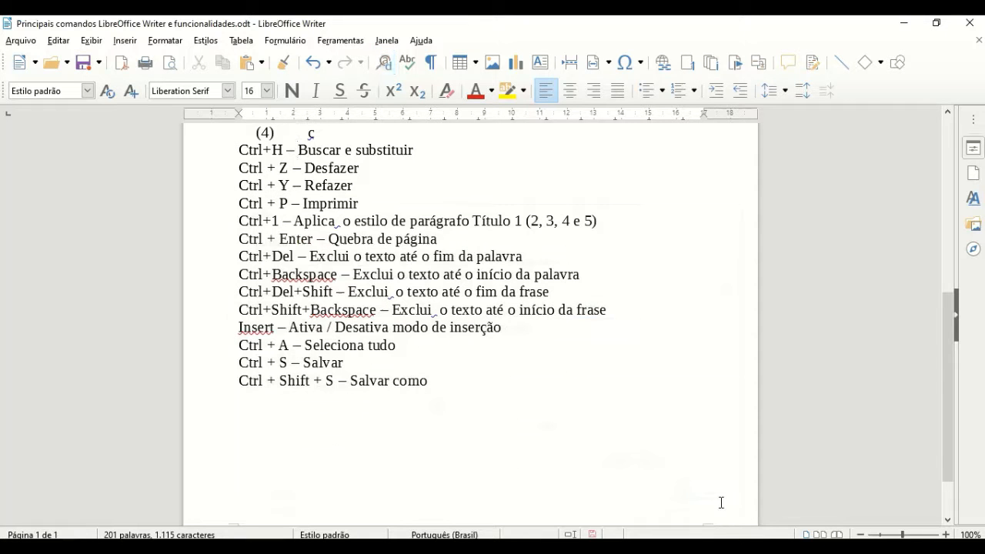
{"action": "left_click_drag", "start_coordinate": [373, 167], "coordinate": [307, 168]}
{"action": "left_click", "coordinate": [394, 170]}
{"action": "key", "text": "ctrl+z"}
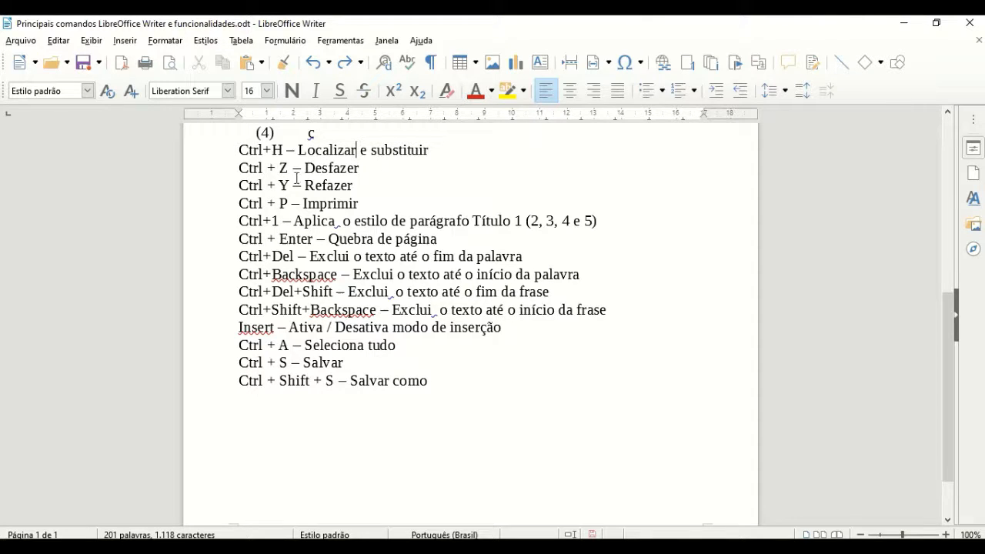
{"action": "left_click_drag", "start_coordinate": [289, 185], "coordinate": [248, 185]}
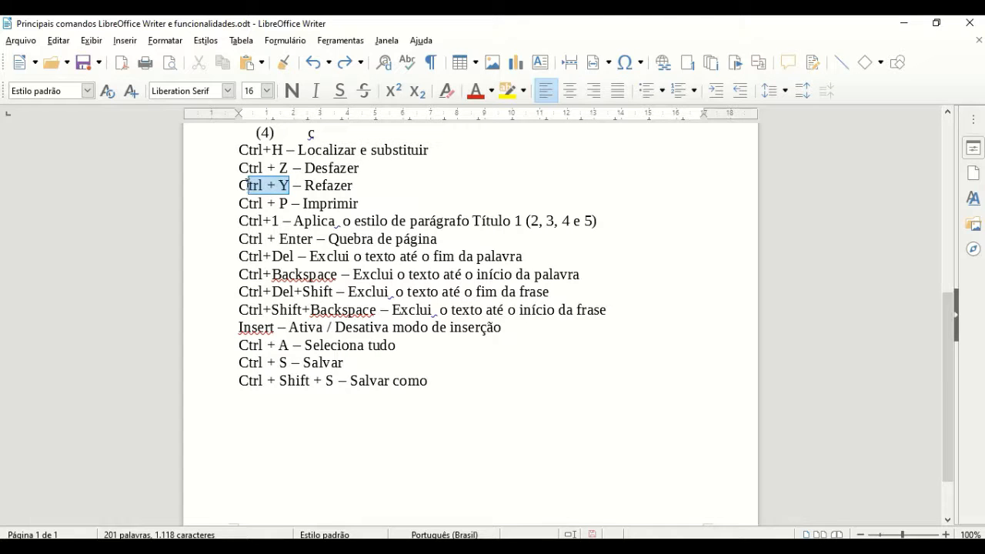
{"action": "key", "text": "ctrl+y"}
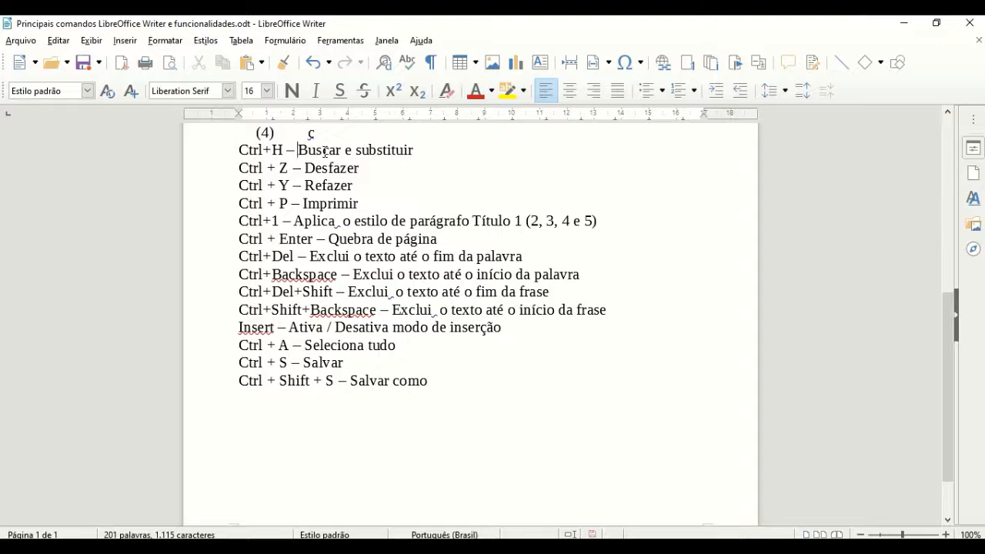
{"action": "double_click", "coordinate": [265, 221]}
{"action": "left_click", "coordinate": [239, 203]}
{"action": "key", "text": "ctrl+p"}
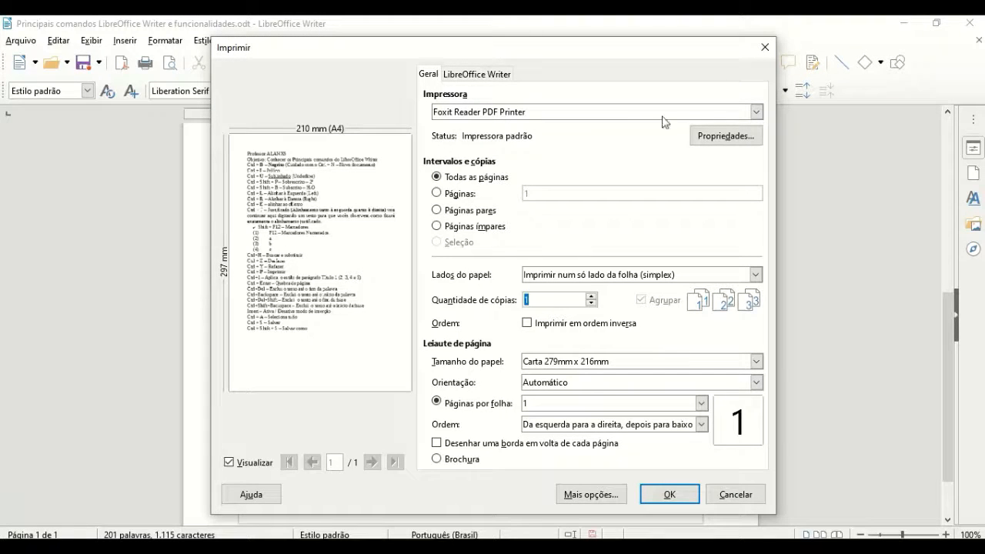
{"action": "left_click", "coordinate": [764, 47]}
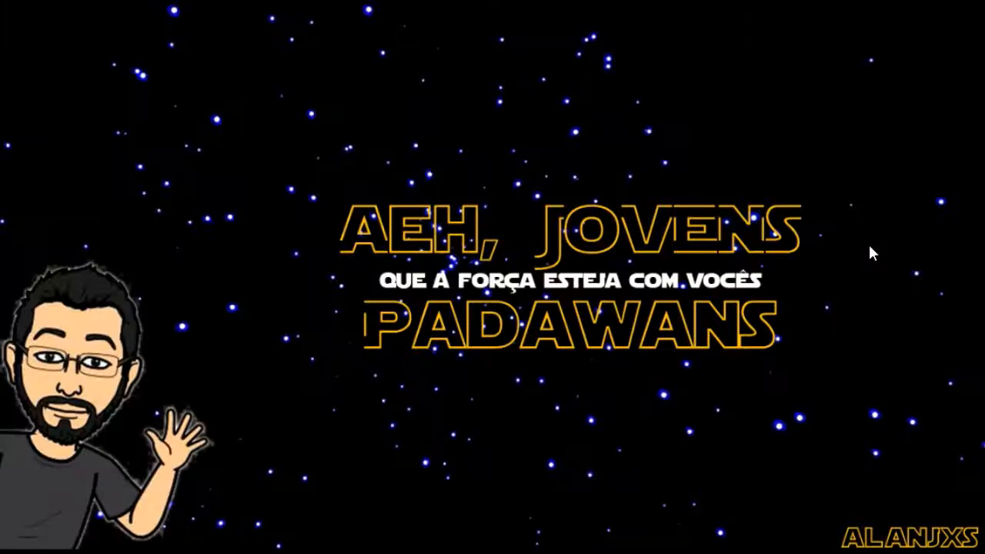